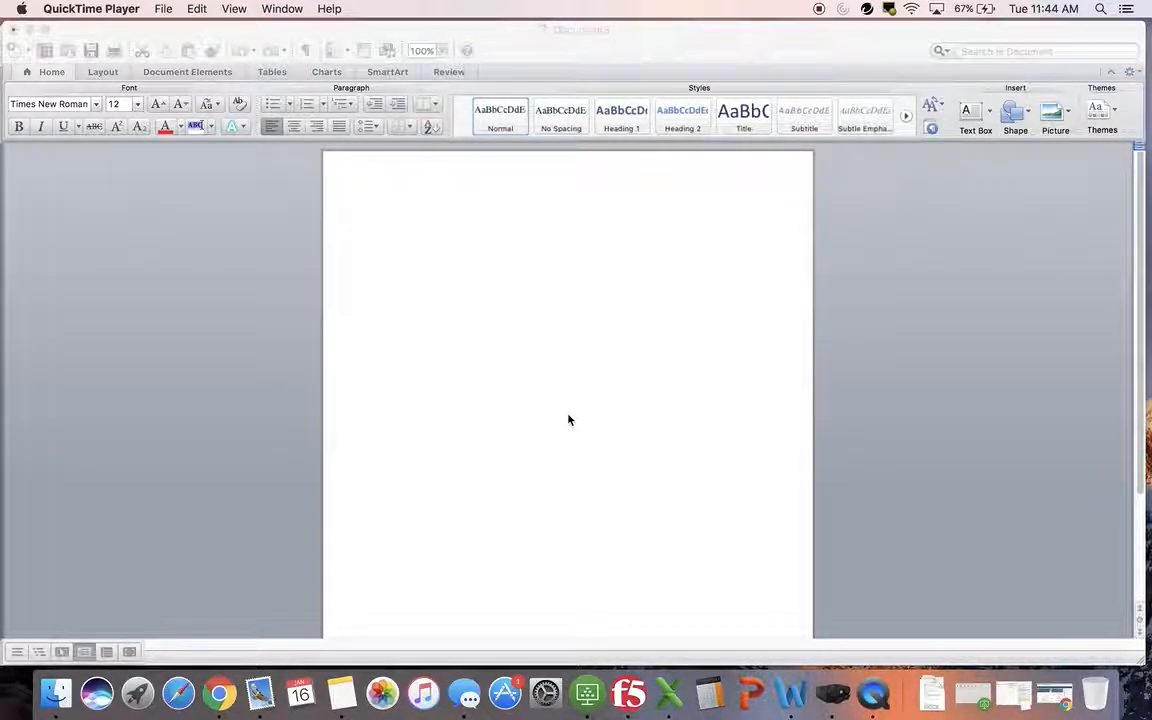
# Set Times New Roman, Regular, size 12 as the default font for new documents
pyautogui.click(568, 420)
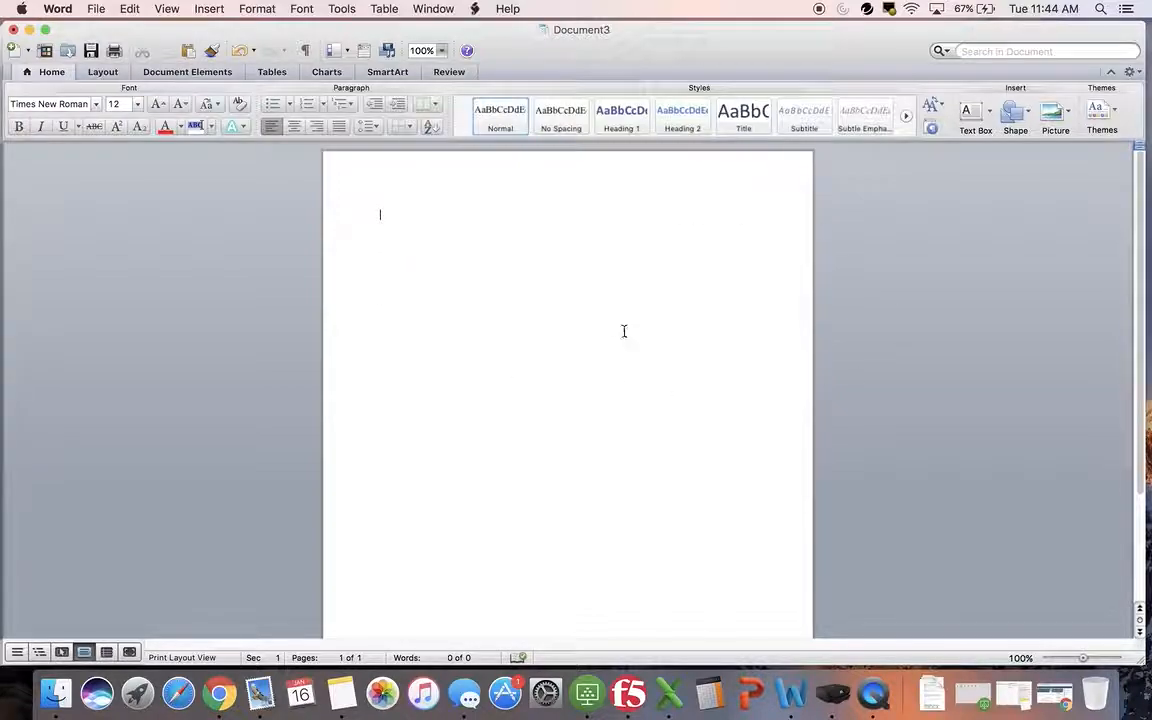
pyautogui.click(263, 9)
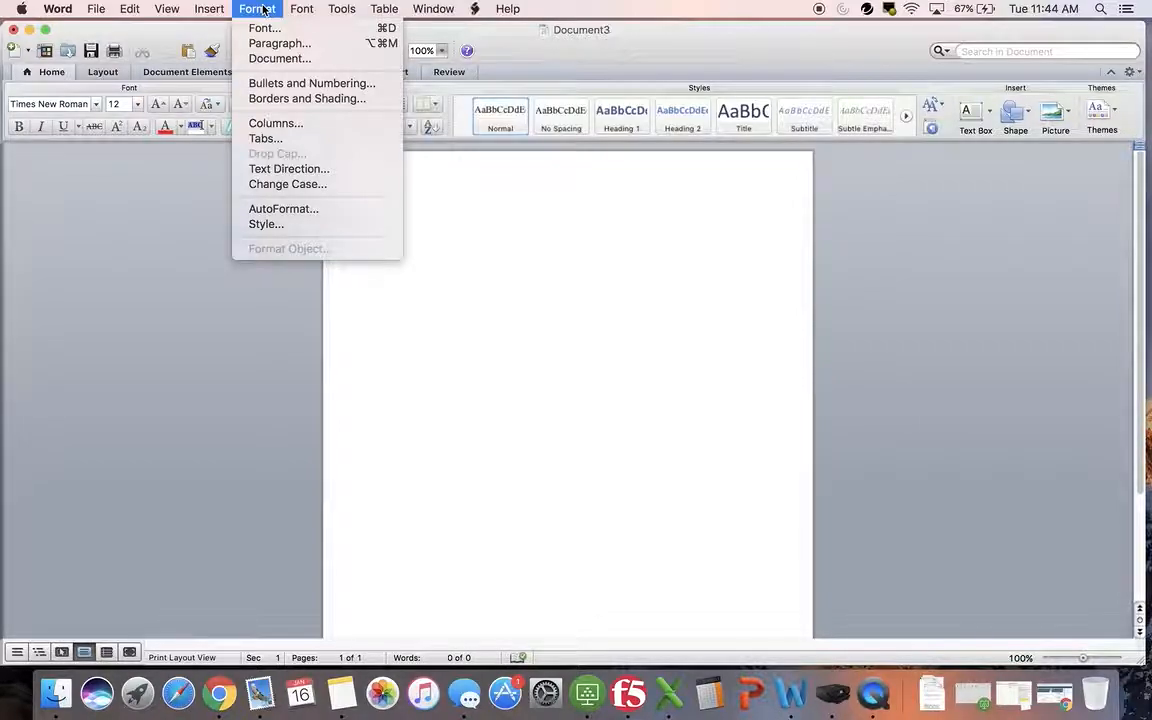
pyautogui.click(267, 34)
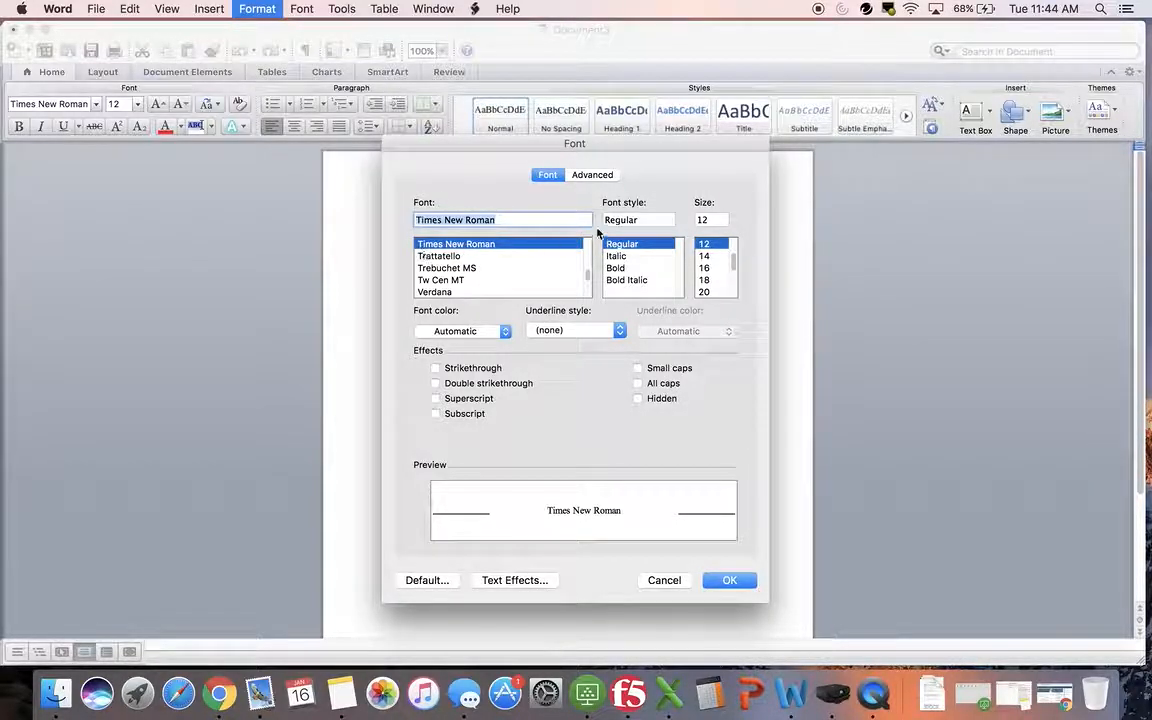
pyautogui.click(532, 216)
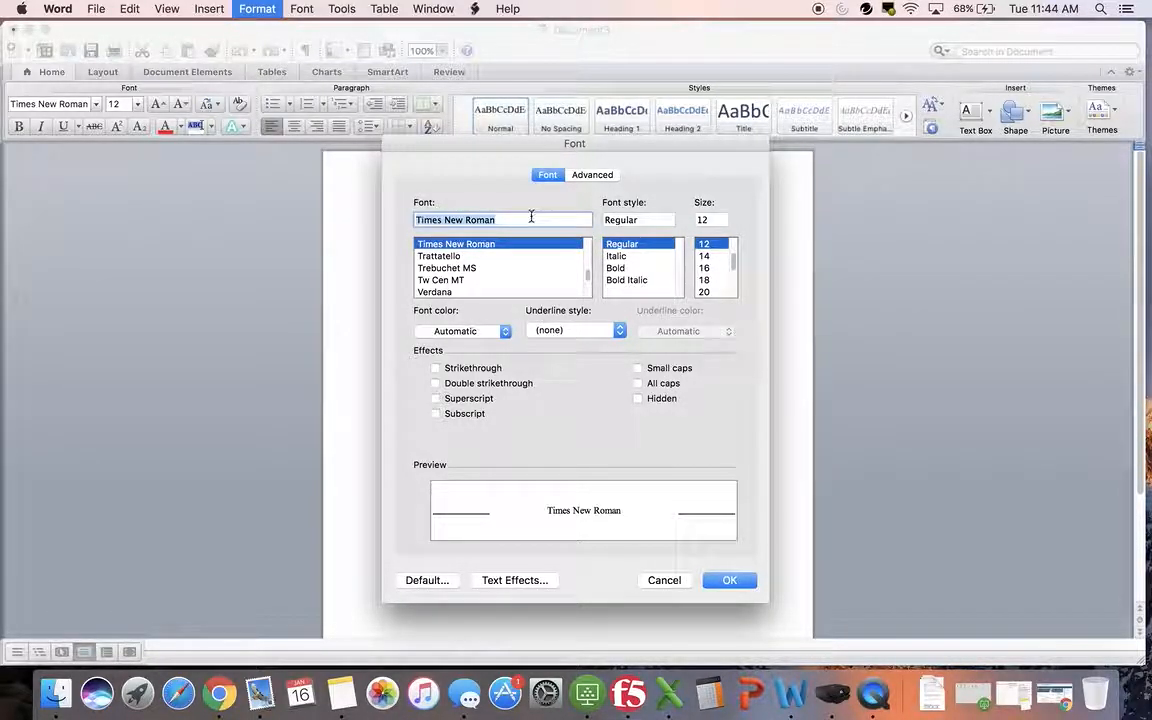
pyautogui.click(479, 246)
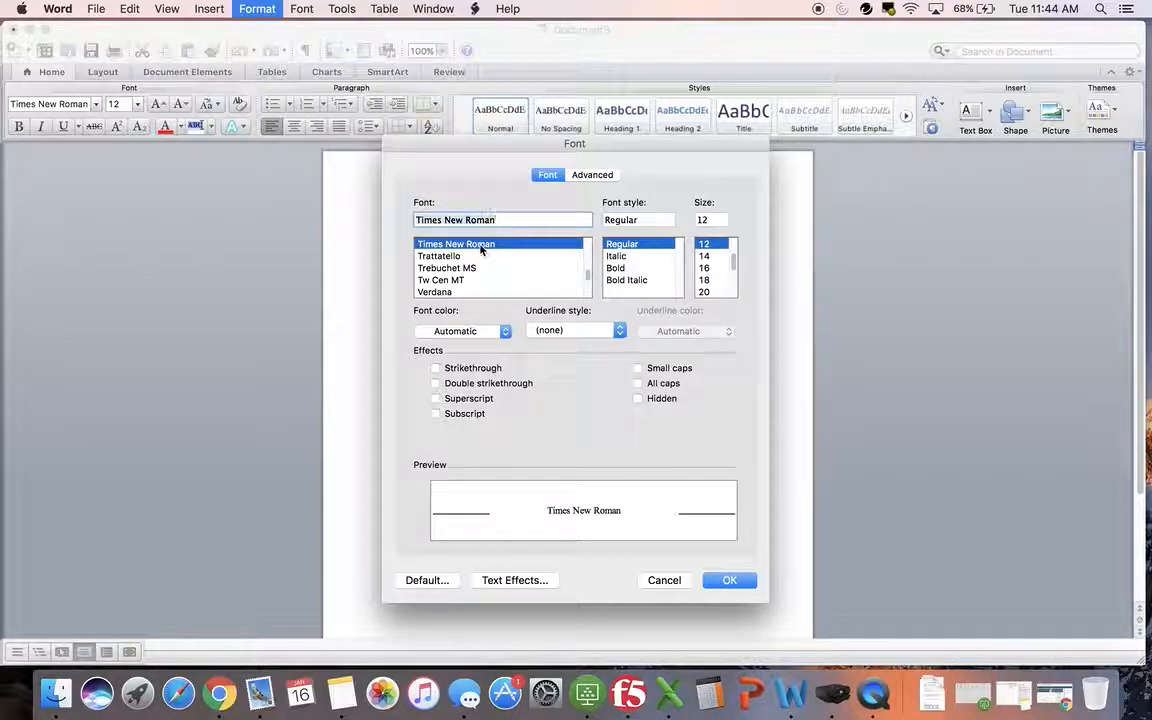
pyautogui.click(631, 246)
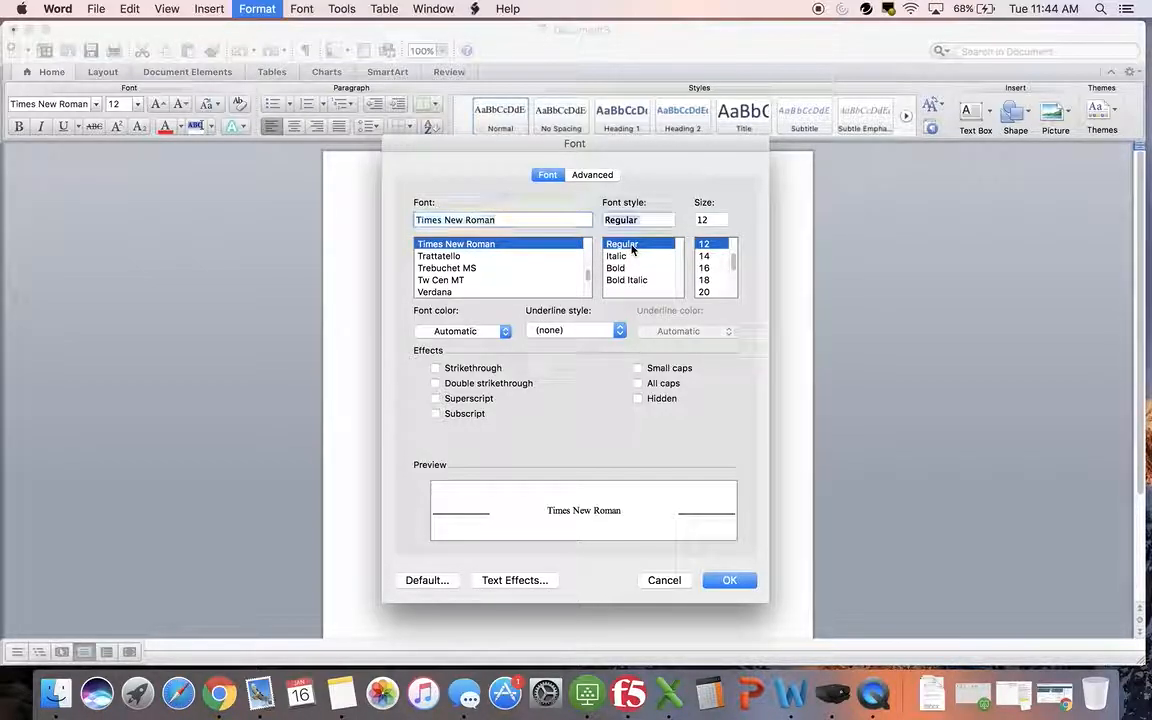
pyautogui.click(710, 247)
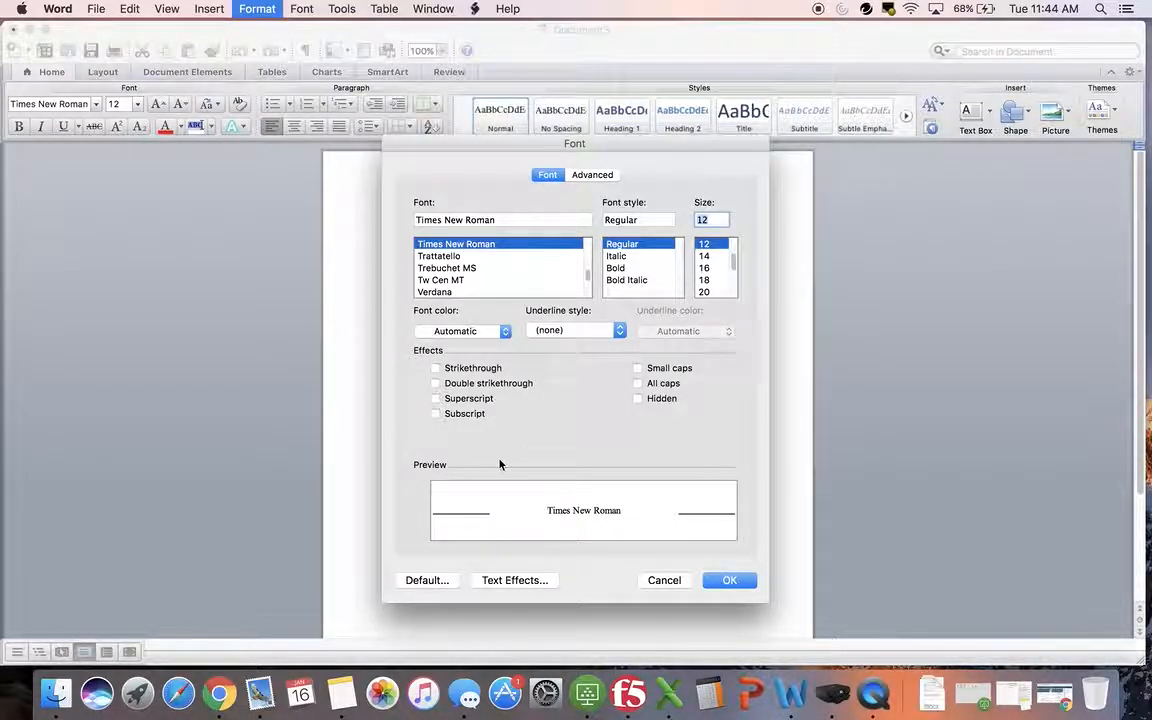
pyautogui.click(427, 582)
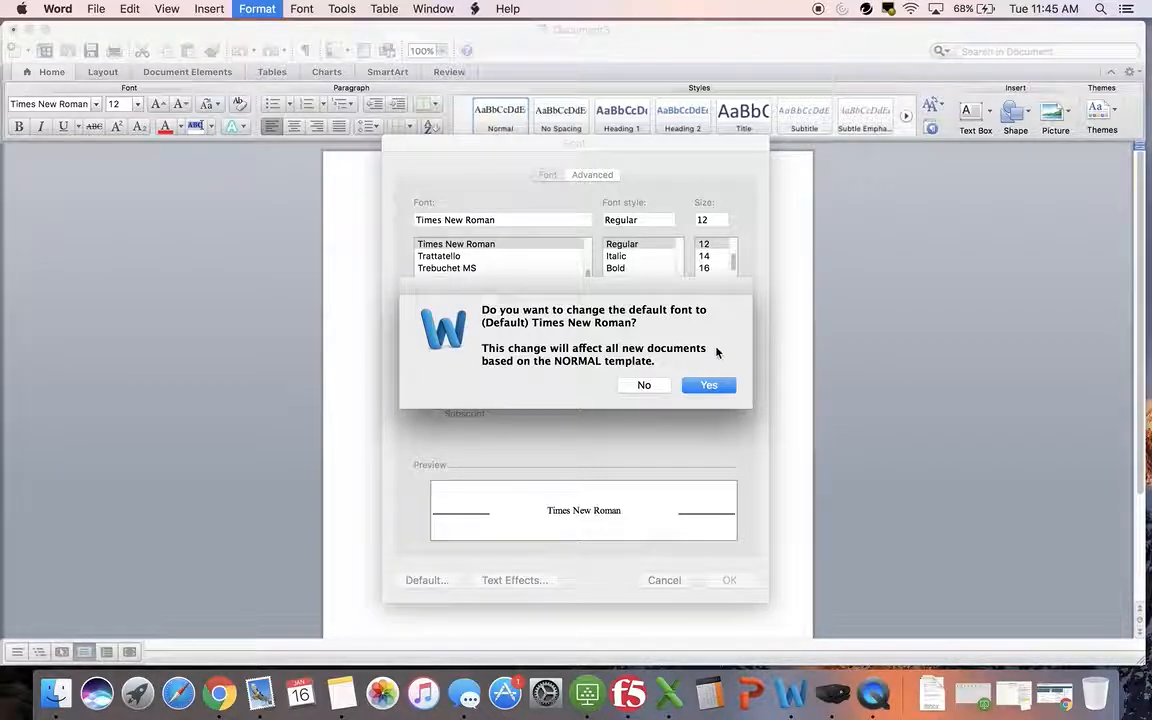
pyautogui.click(708, 386)
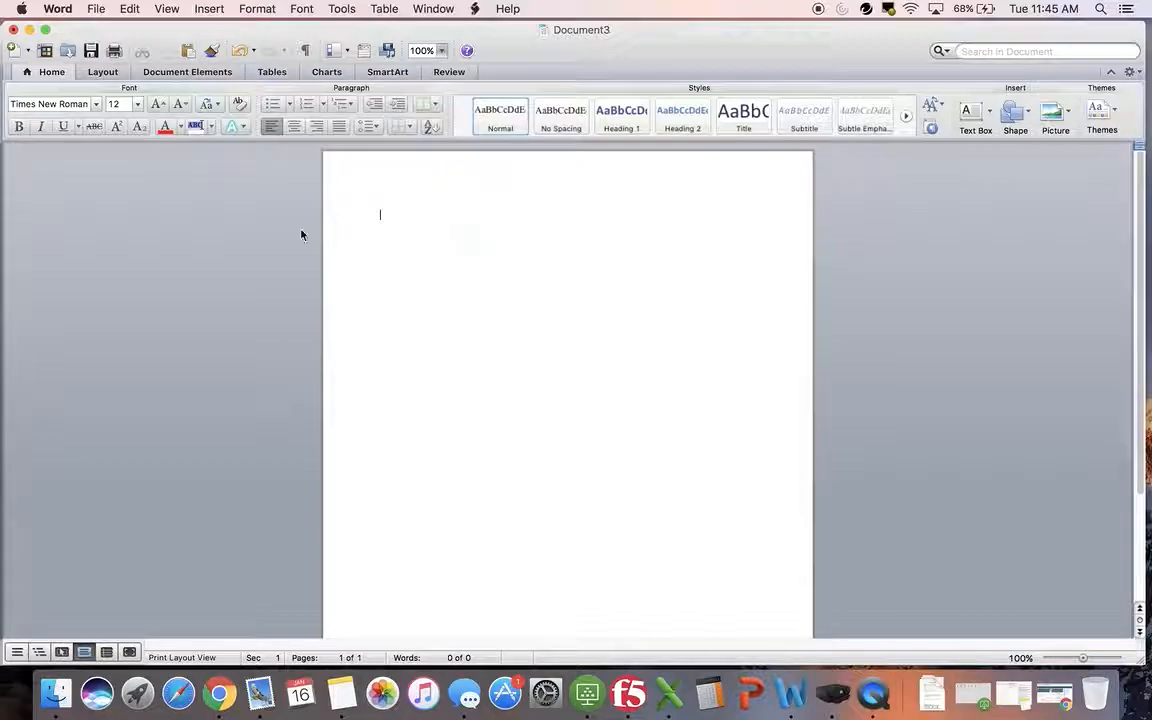
# Set the paragraph line spacing to Double, keeping the spacing after at 0 pt
pyautogui.click(268, 8)
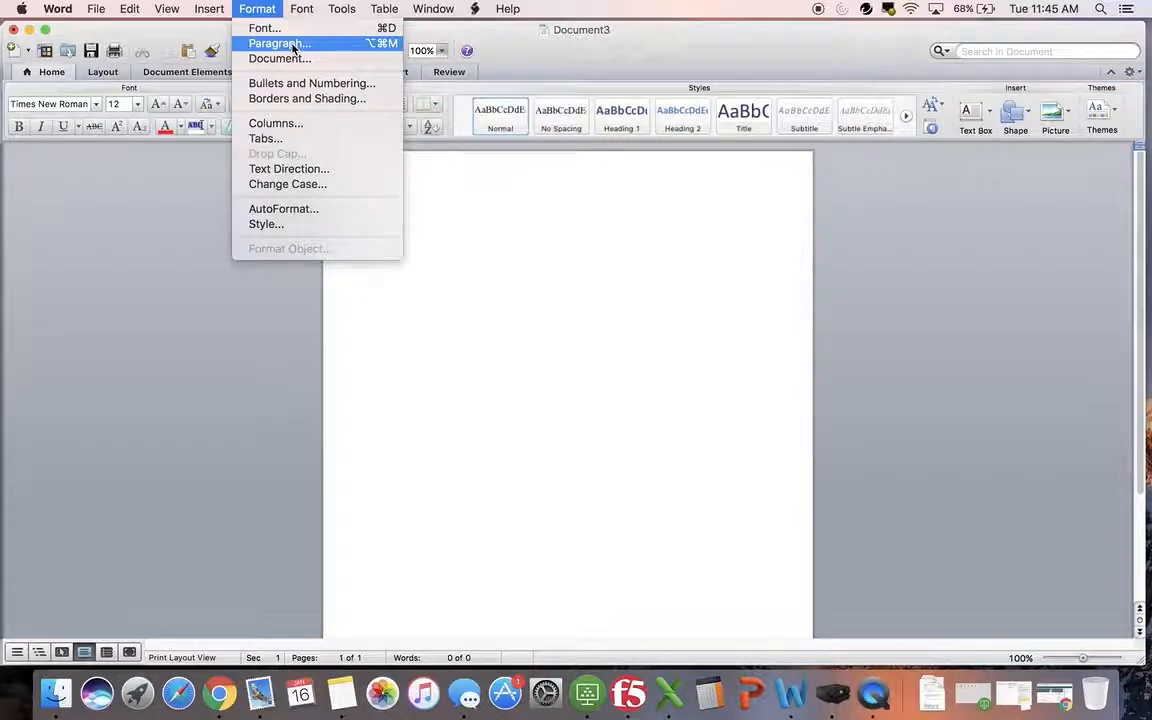
pyautogui.click(293, 44)
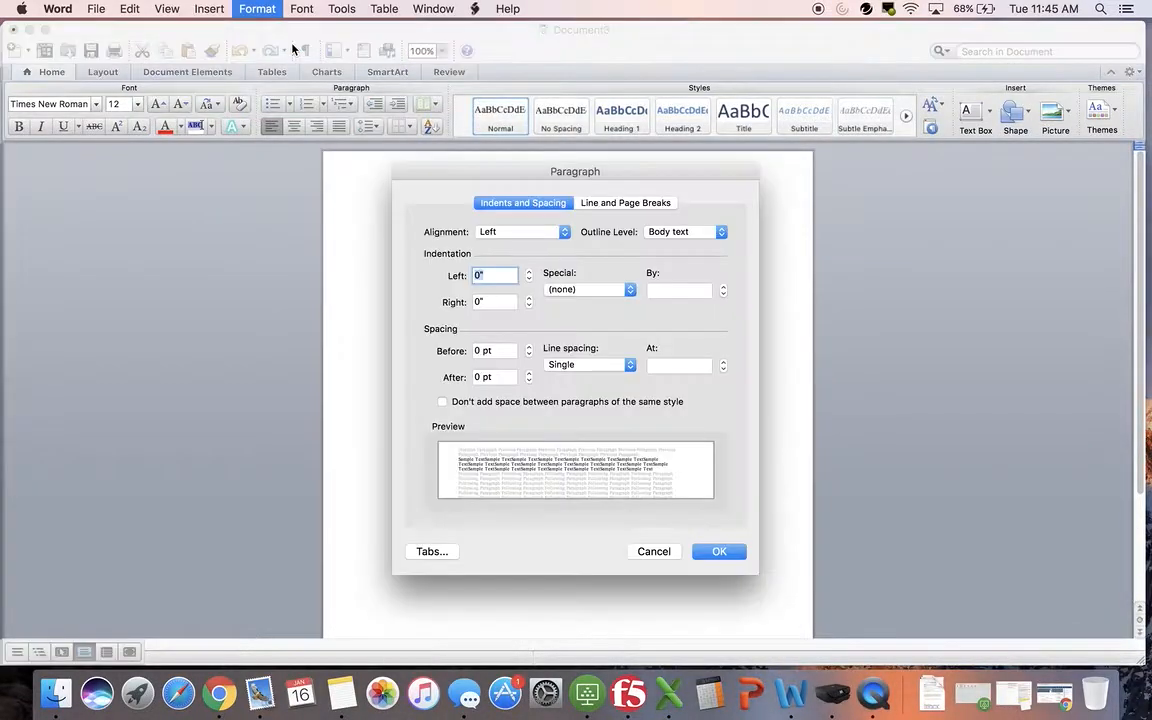
pyautogui.click(592, 366)
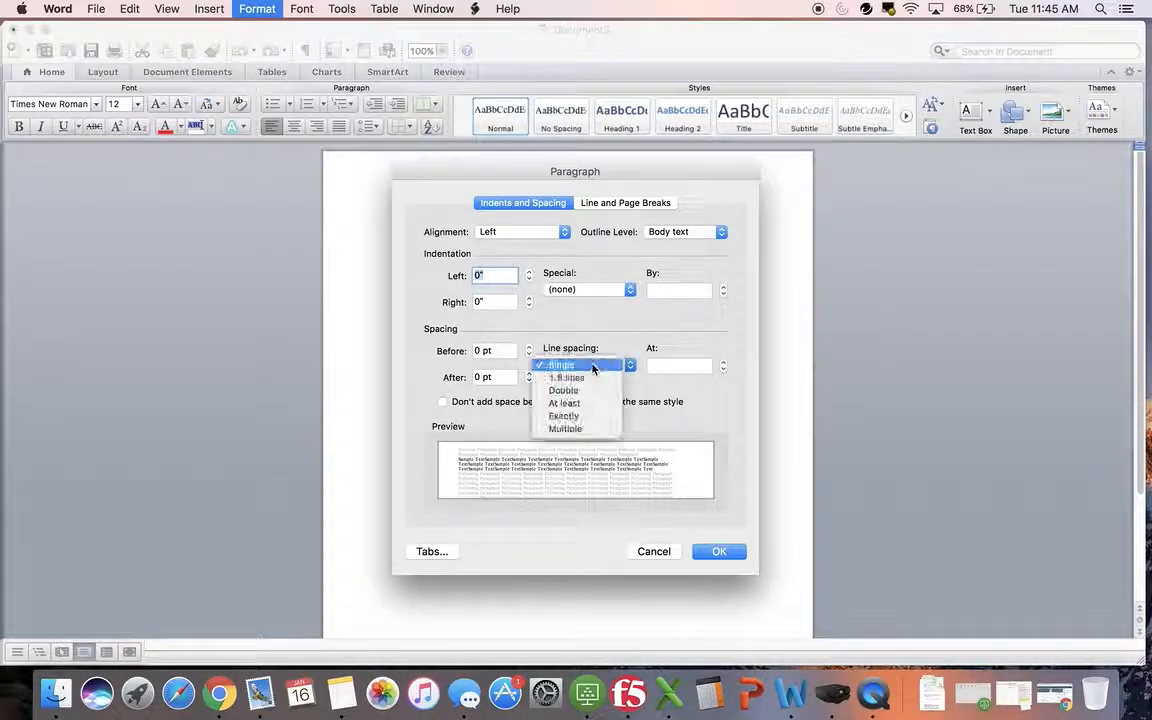
pyautogui.click(590, 396)
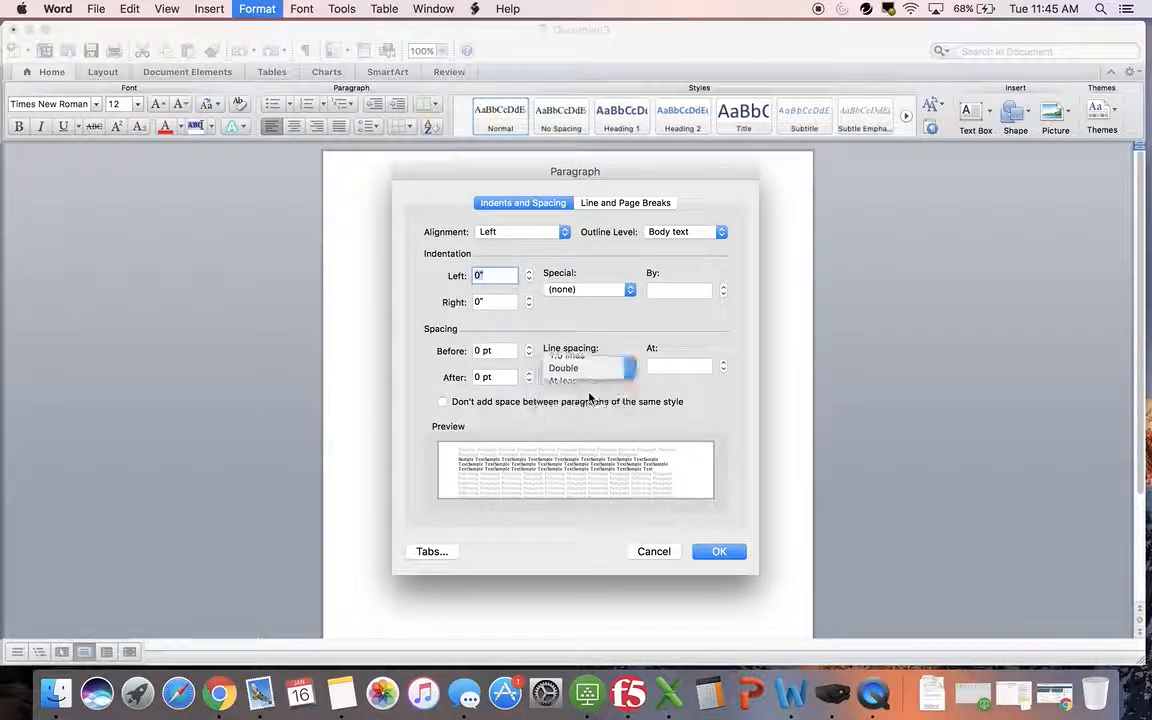
pyautogui.click(477, 377)
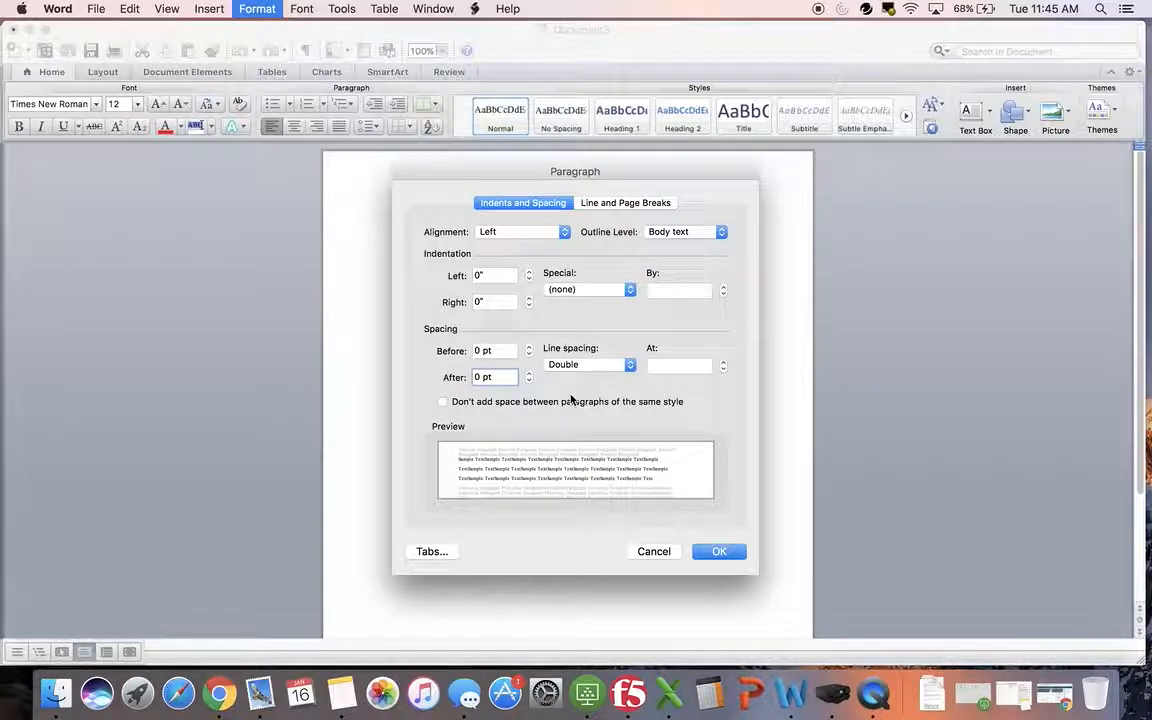
pyautogui.click(606, 401)
pyautogui.click(606, 401)
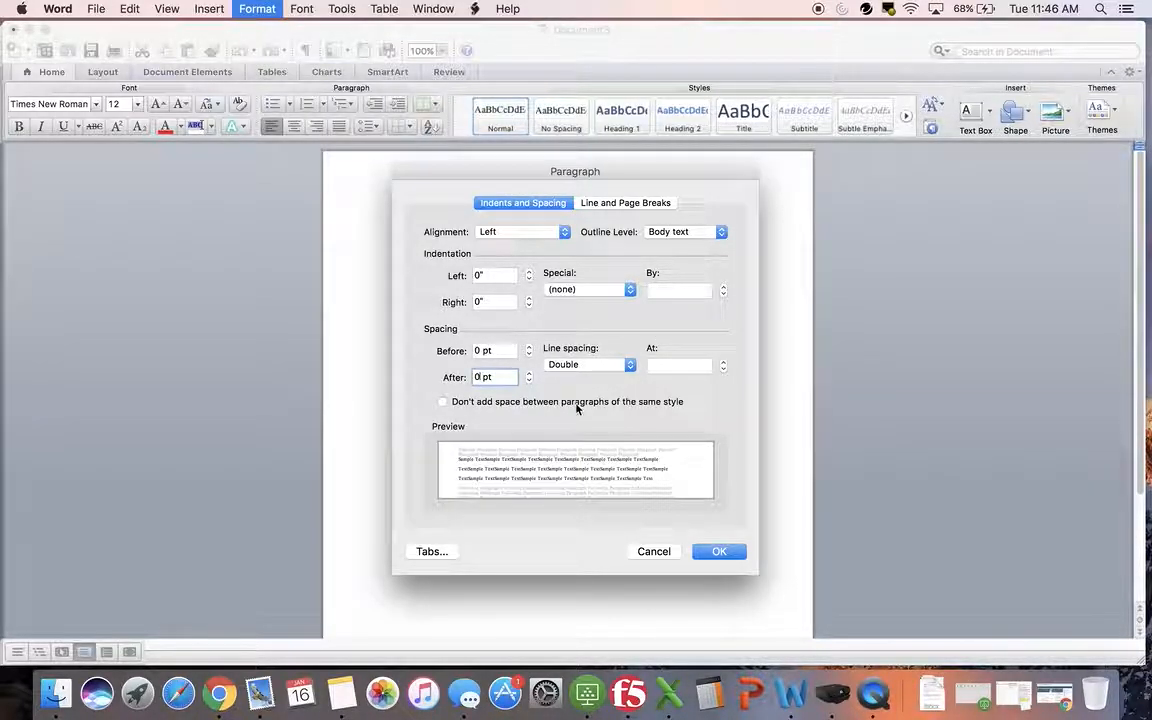
# Confirm 0.5" default tab stops with left alignment and no leader for the paragraph
pyautogui.click(432, 553)
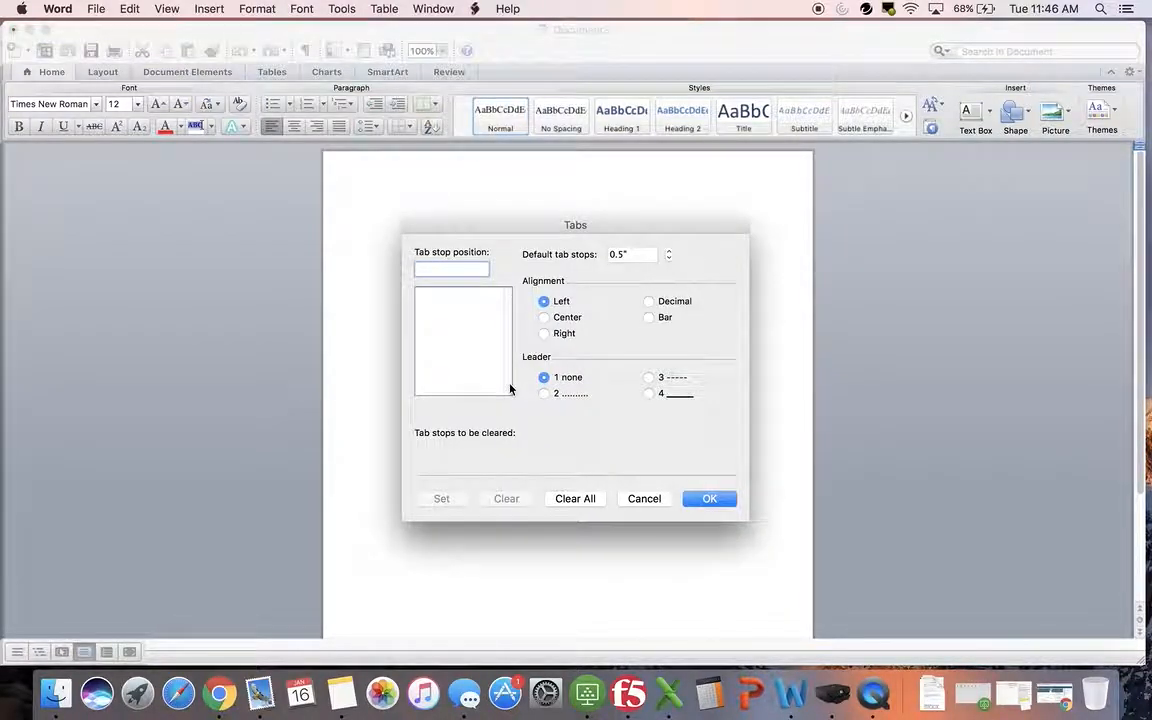
pyautogui.click(629, 256)
pyautogui.press('BackSpace')
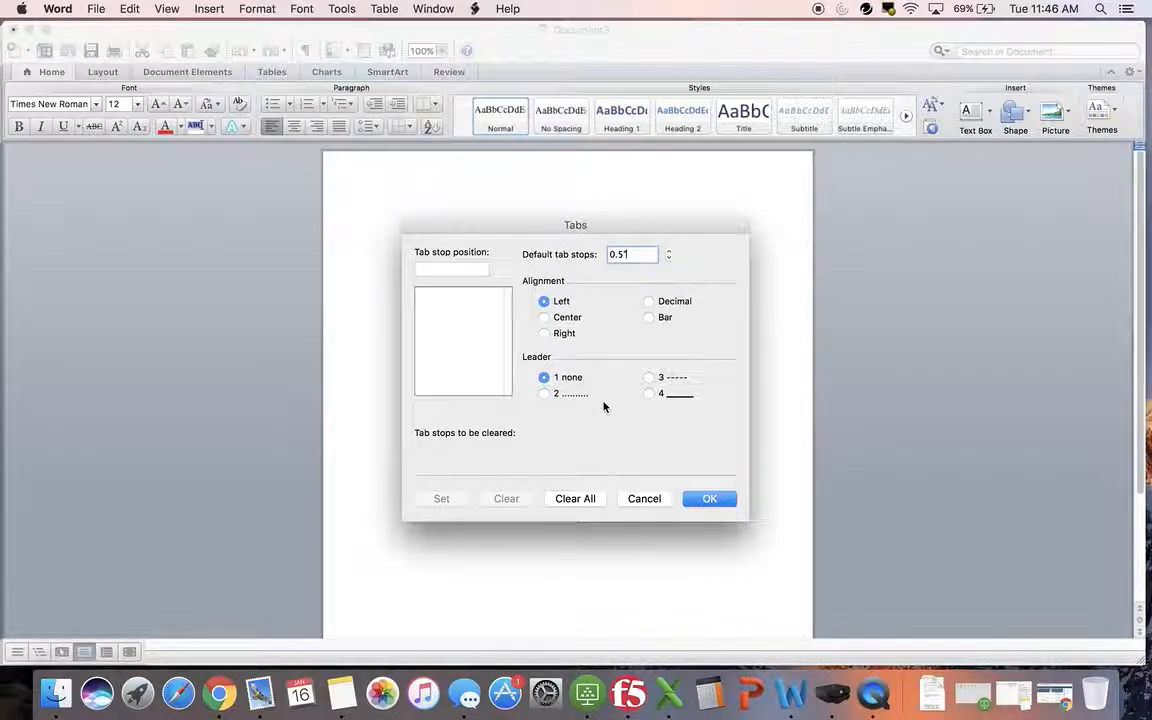
pyautogui.click(717, 501)
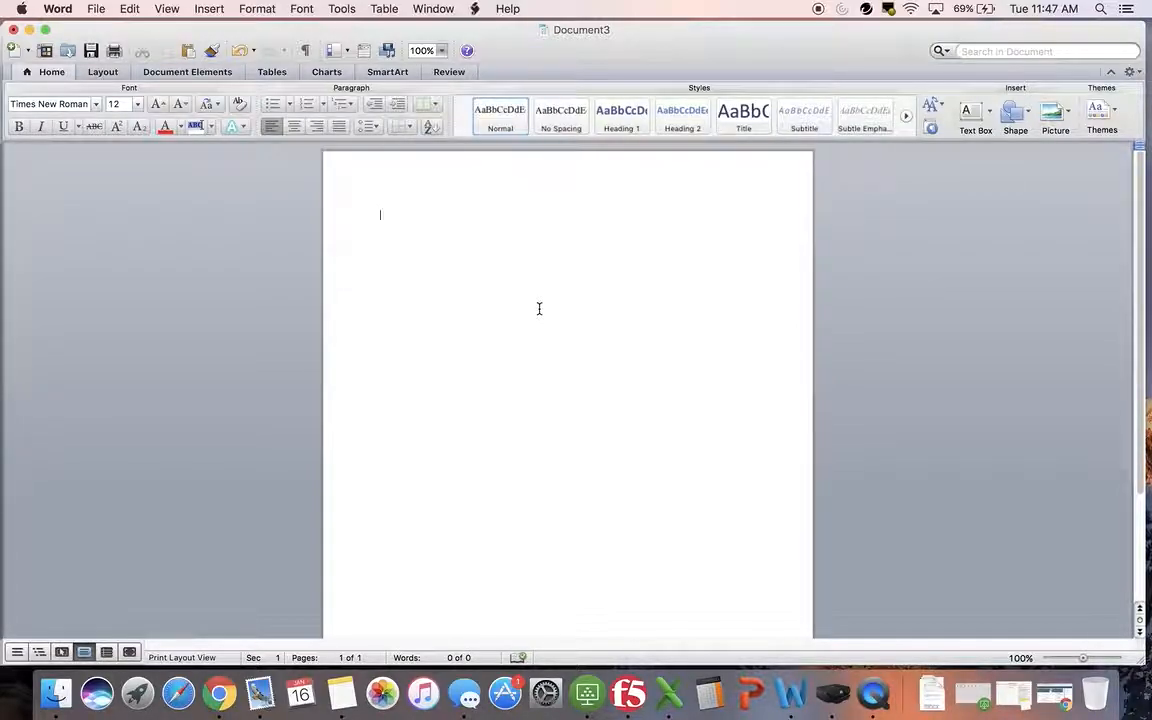
# Make 1" margins on all four sides the default document layout for new documents
pyautogui.click(262, 9)
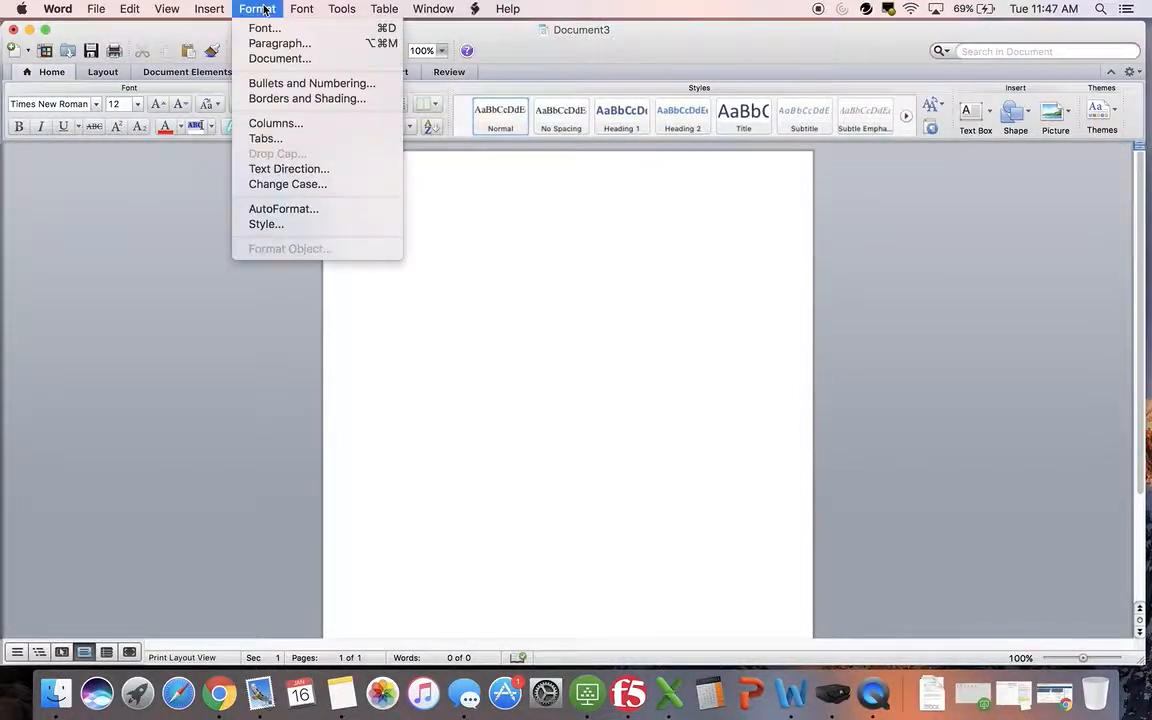
pyautogui.click(280, 59)
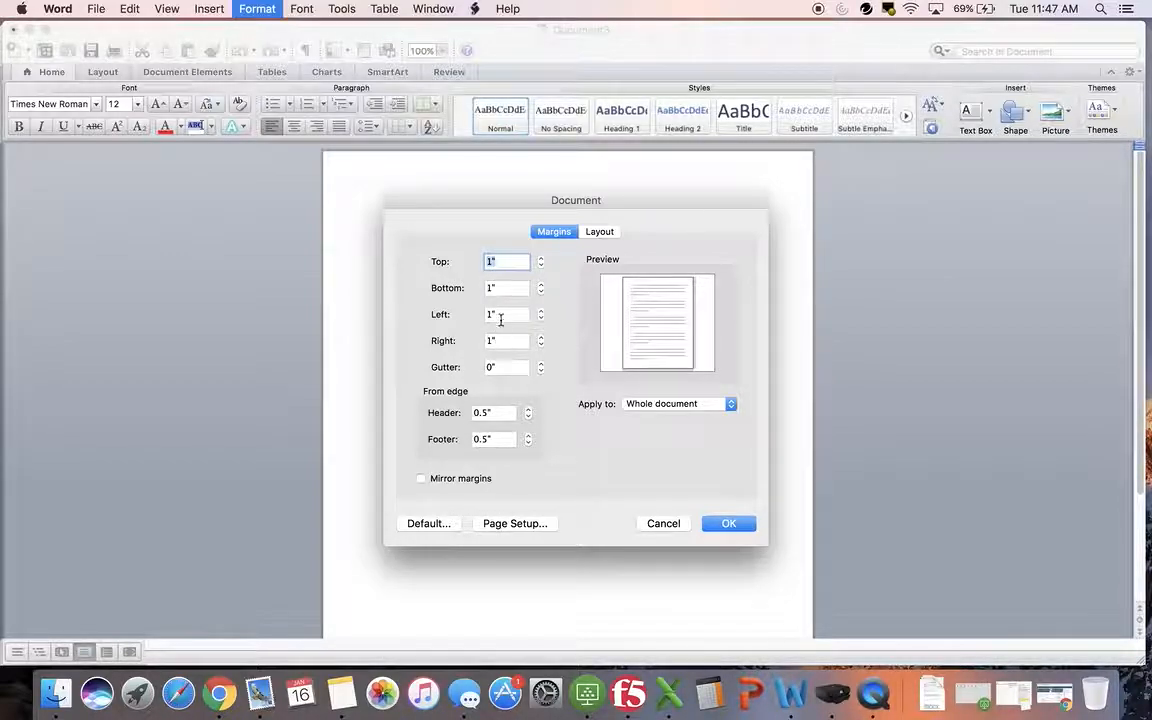
pyautogui.click(501, 315)
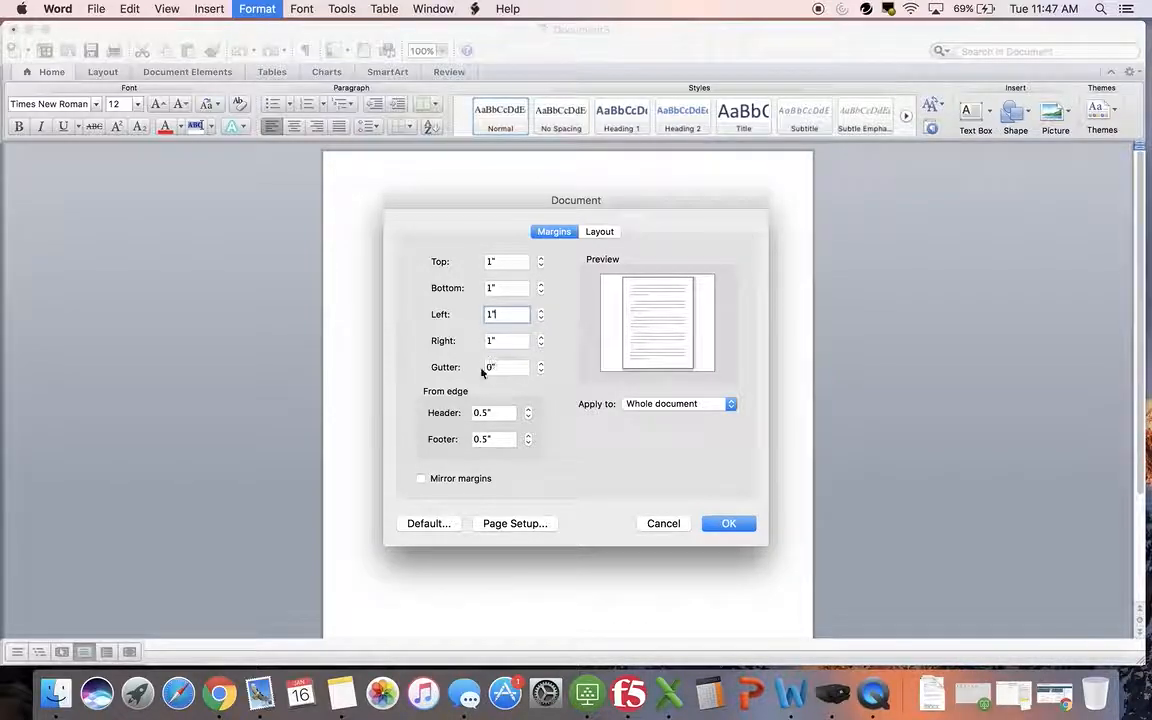
pyautogui.click(436, 528)
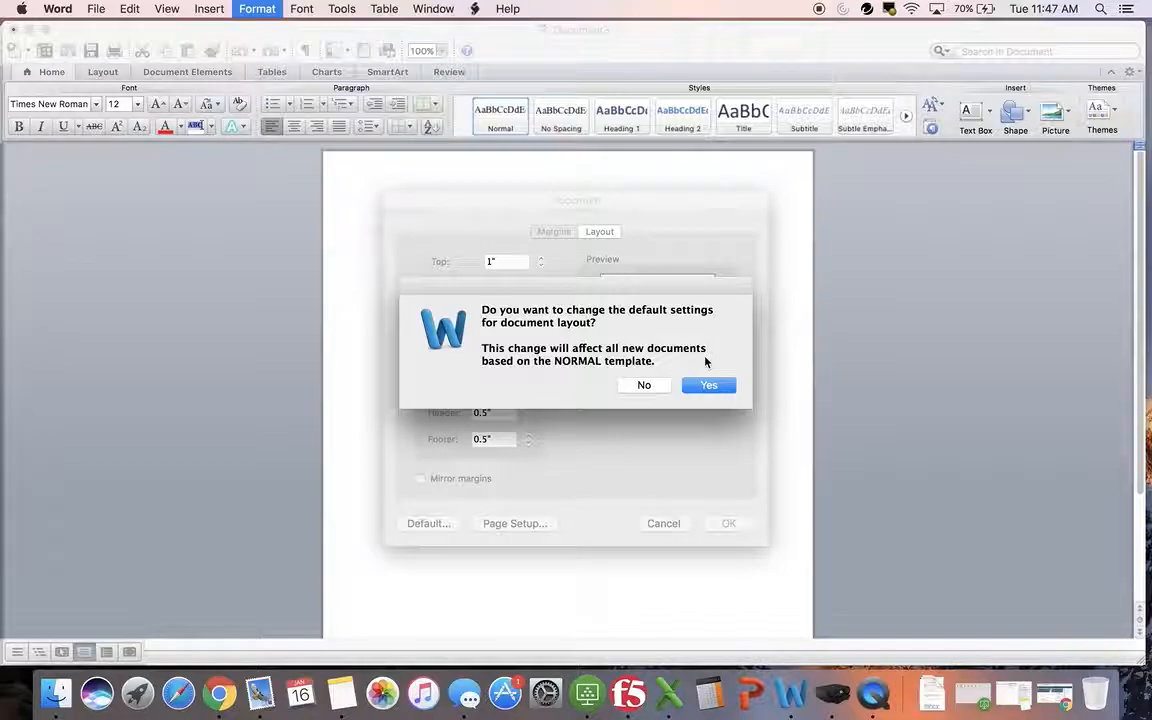
pyautogui.click(712, 386)
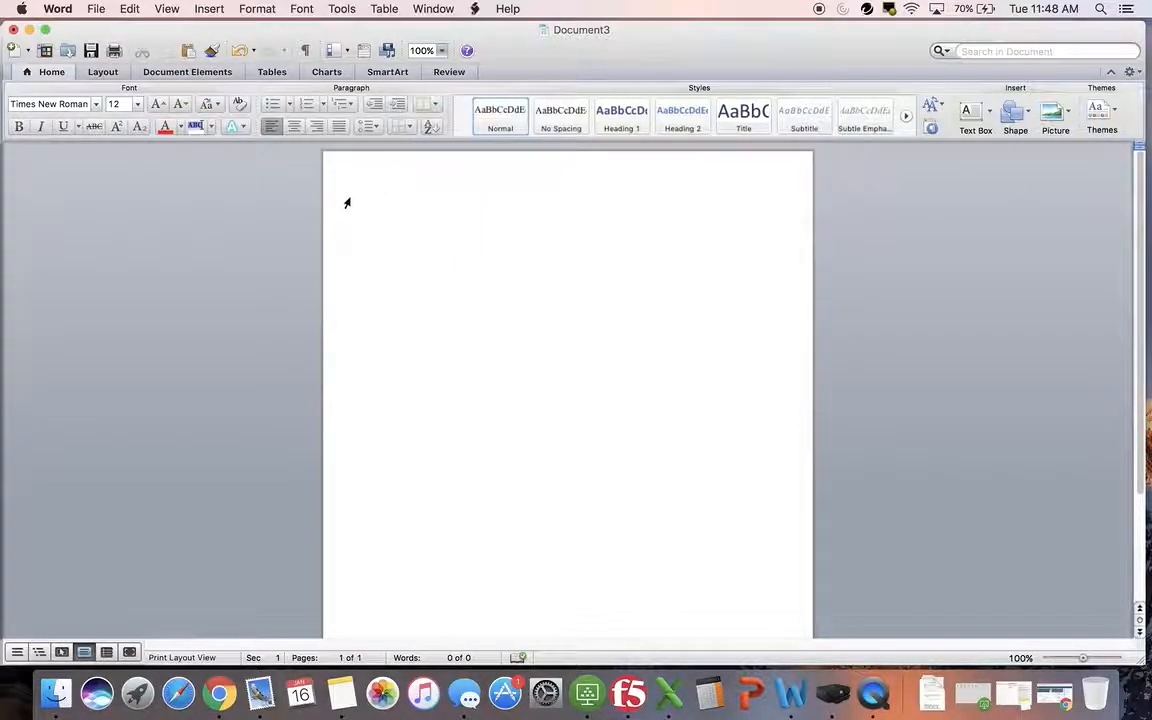
# Open the page header for editing and clear its contents
pyautogui.click(203, 77)
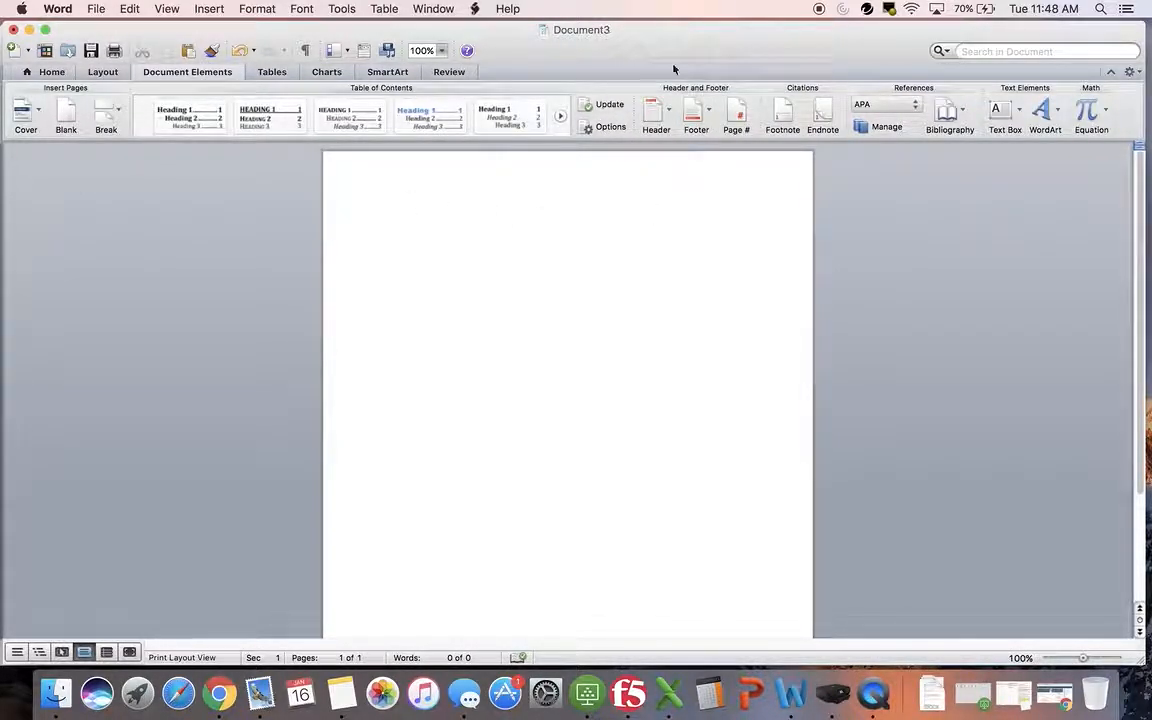
pyautogui.click(655, 118)
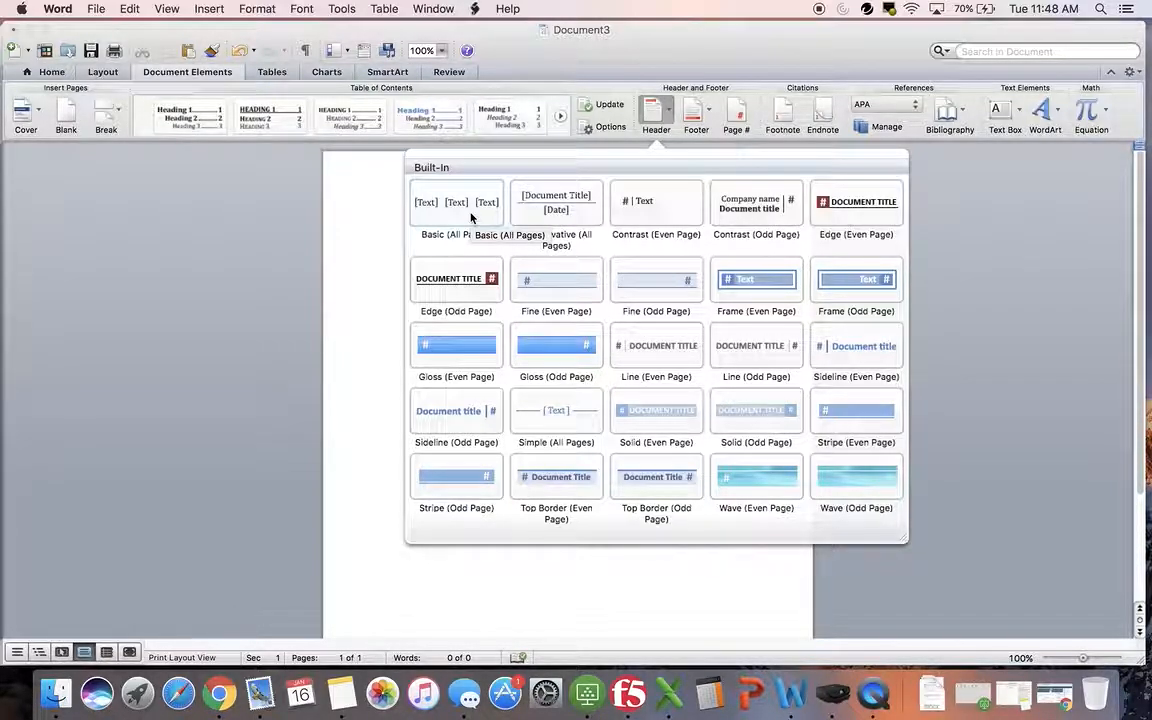
pyautogui.press('Escape')
pyautogui.moveTo(790, 185); pyautogui.dragTo(395, 187)
pyautogui.press('BackSpace')
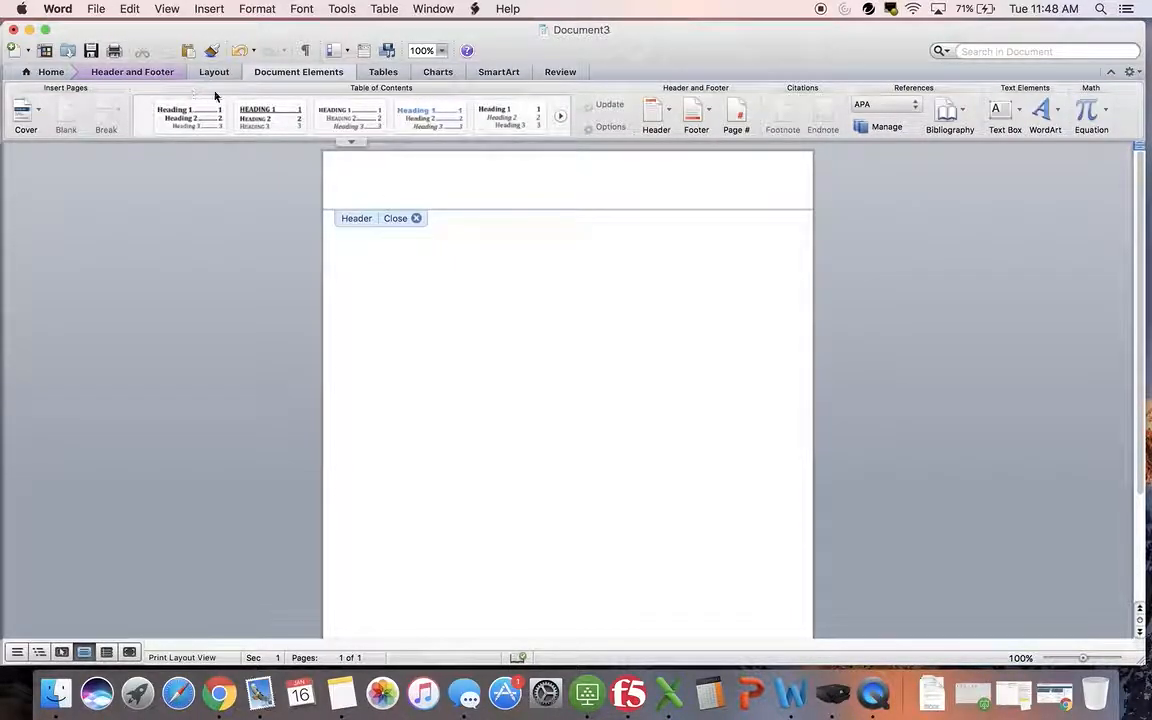
# Enable a different header and footer for the first page
pyautogui.click(124, 70)
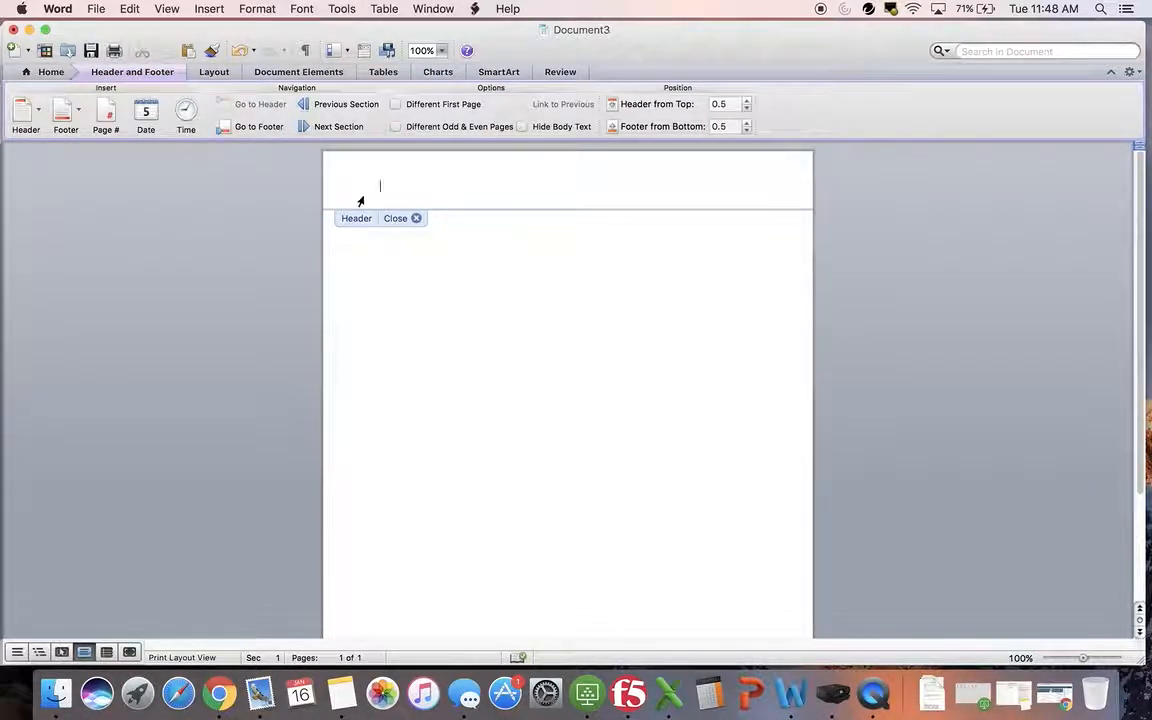
pyautogui.doubleClick(399, 189)
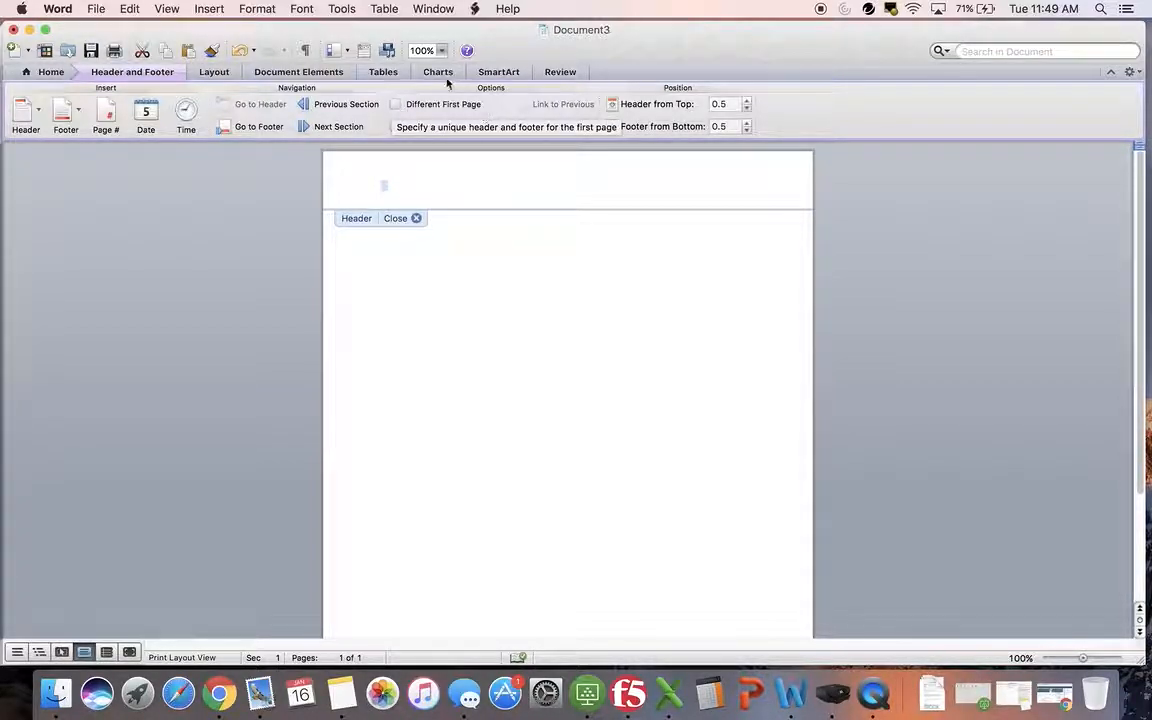
pyautogui.click(395, 104)
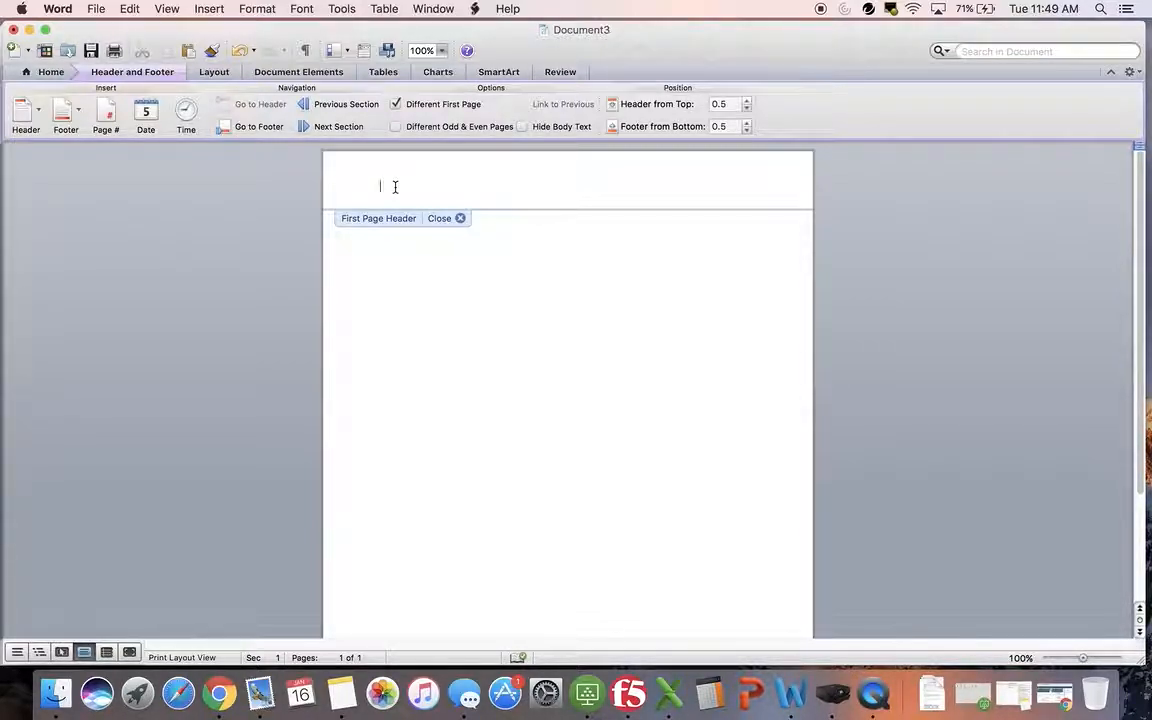
# Enter "Running head: TITLE OF YOUR PAPER" in the first page header with page number 1 tabbed after it, and return to the body
pyautogui.press('Tab')
pyautogui.write('Running head: TITLE OF YOUR PAPER')
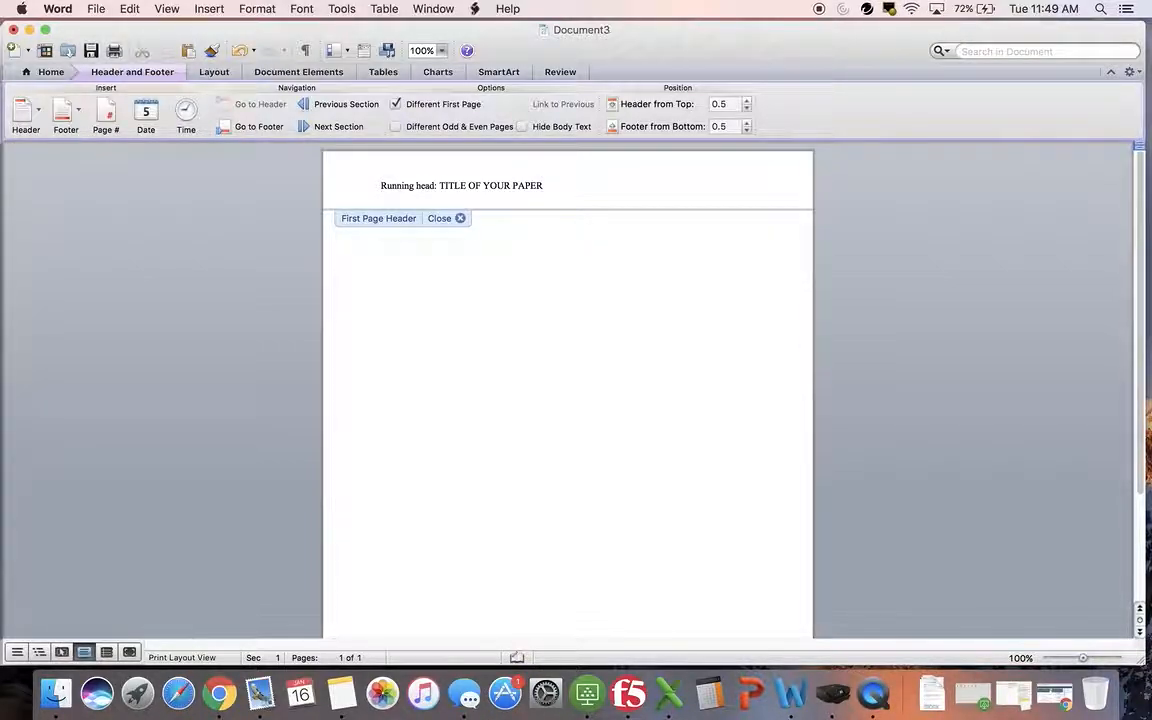
pyautogui.press('Tab')
pyautogui.click(748, 188)
pyautogui.doubleClick(574, 269)
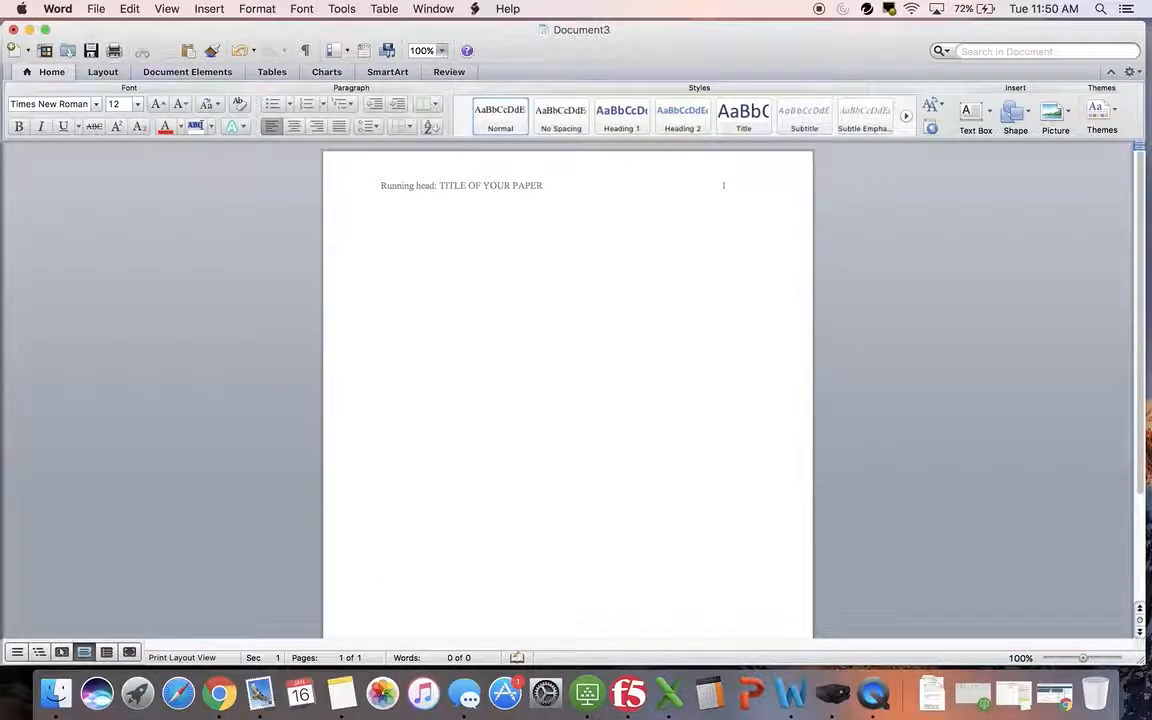
# Add a second page to the document with a page break
pyautogui.scroll(-2, 380, 567)
pyautogui.press('super+Return')
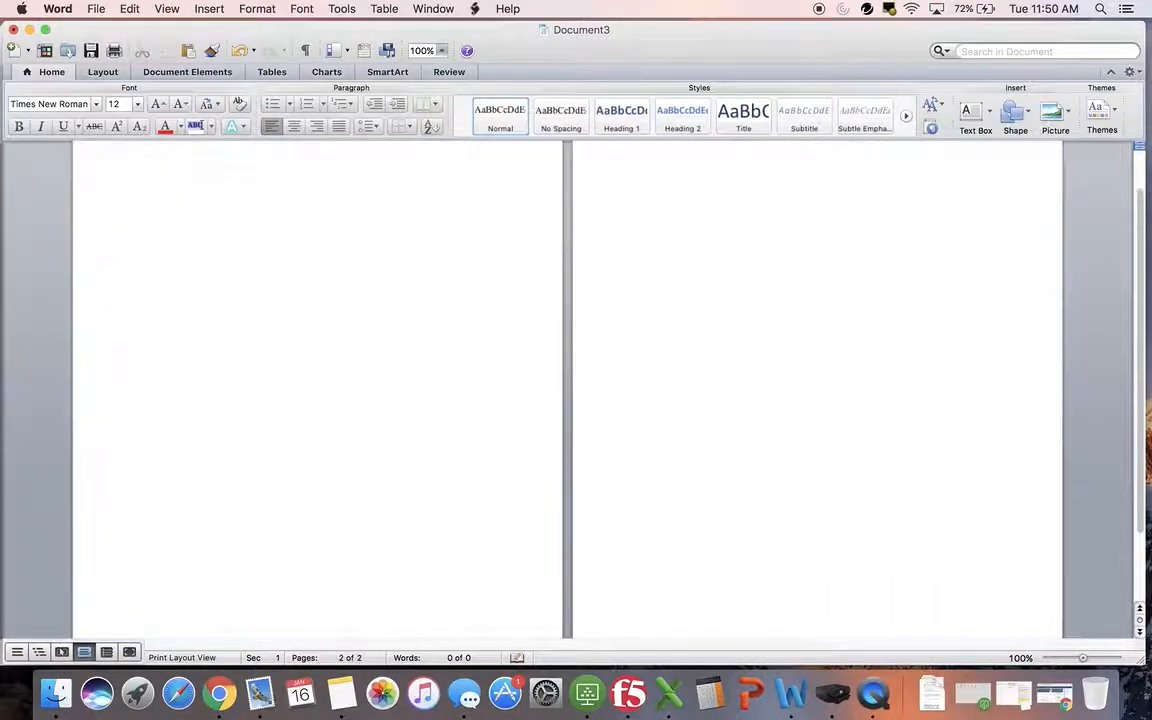
pyautogui.moveTo(1139, 216); pyautogui.dragTo(1138, 172)
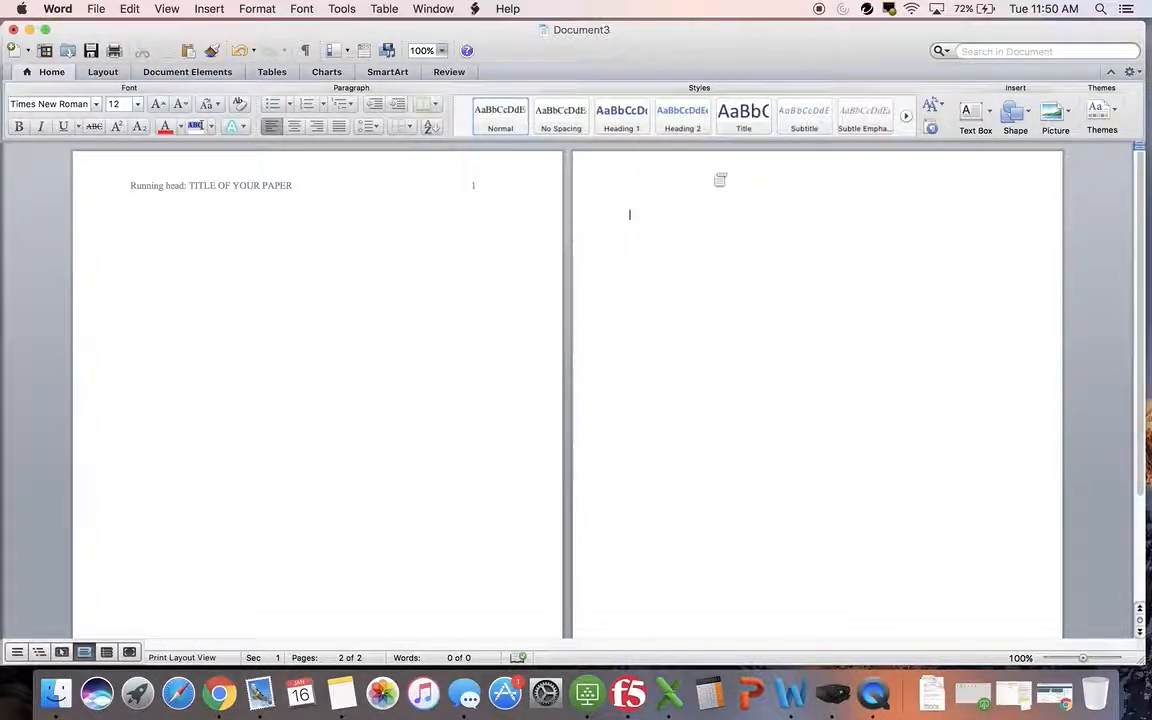
# Enter "TITLE OF YOUR PAPER" in the second page's header with the page number tabbed to the far end, and return to the body
pyautogui.click(217, 78)
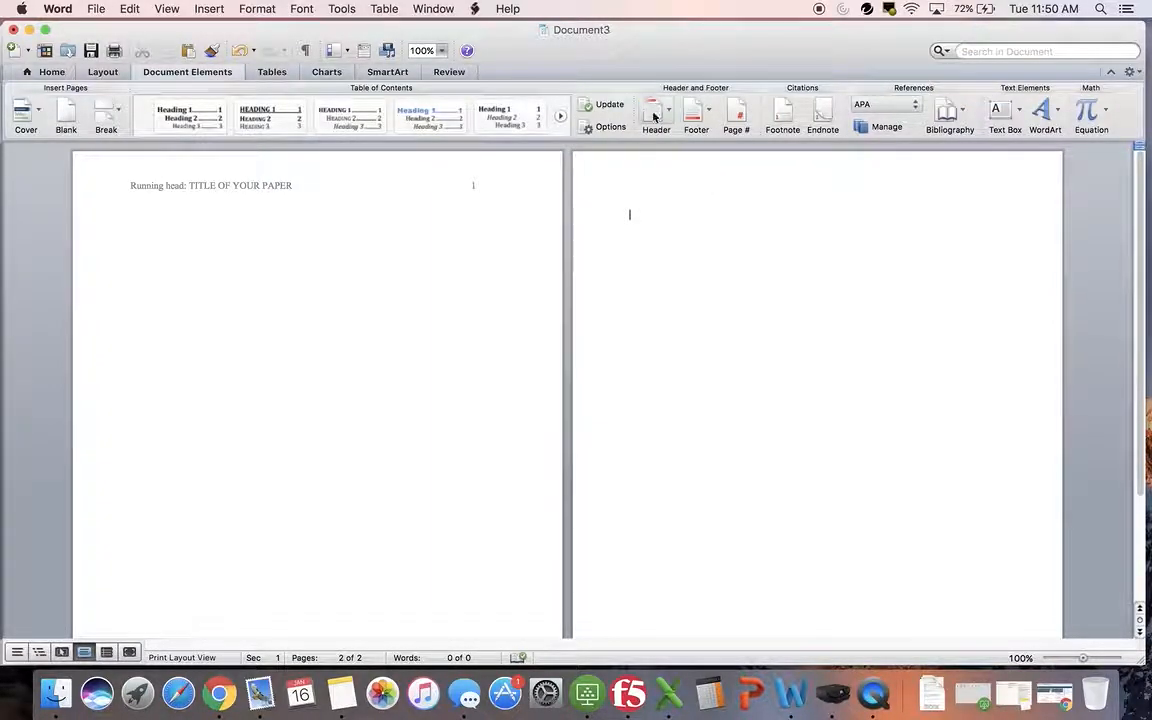
pyautogui.doubleClick(673, 192)
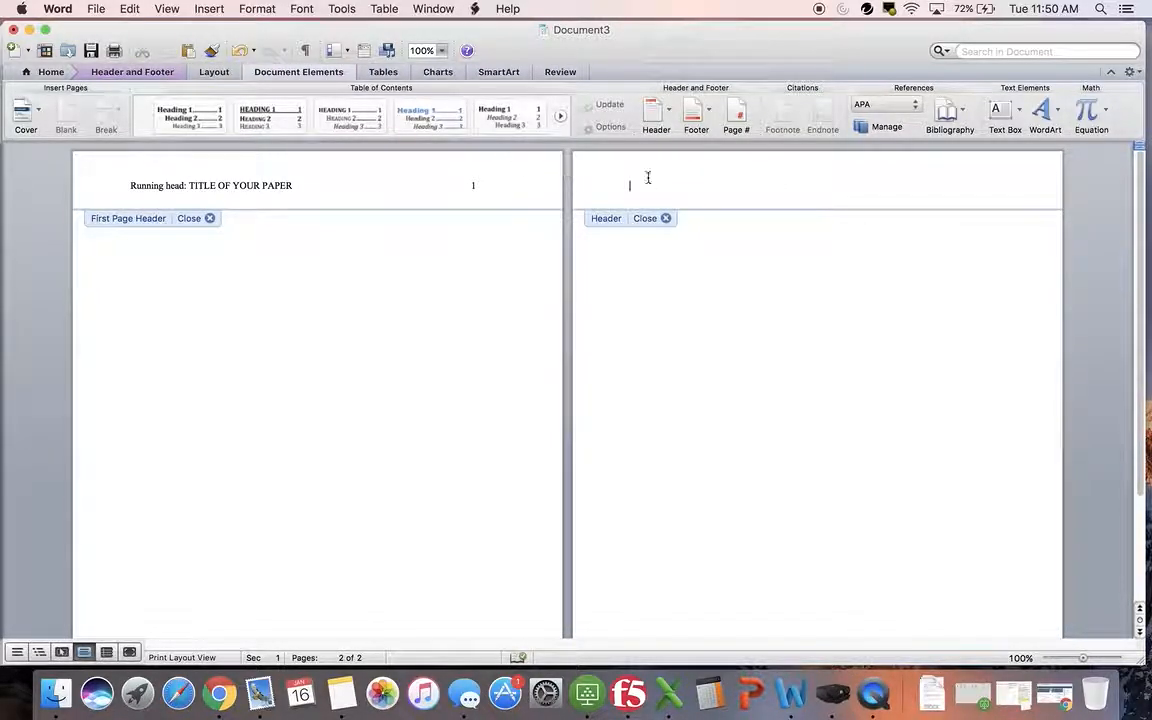
pyautogui.click(147, 77)
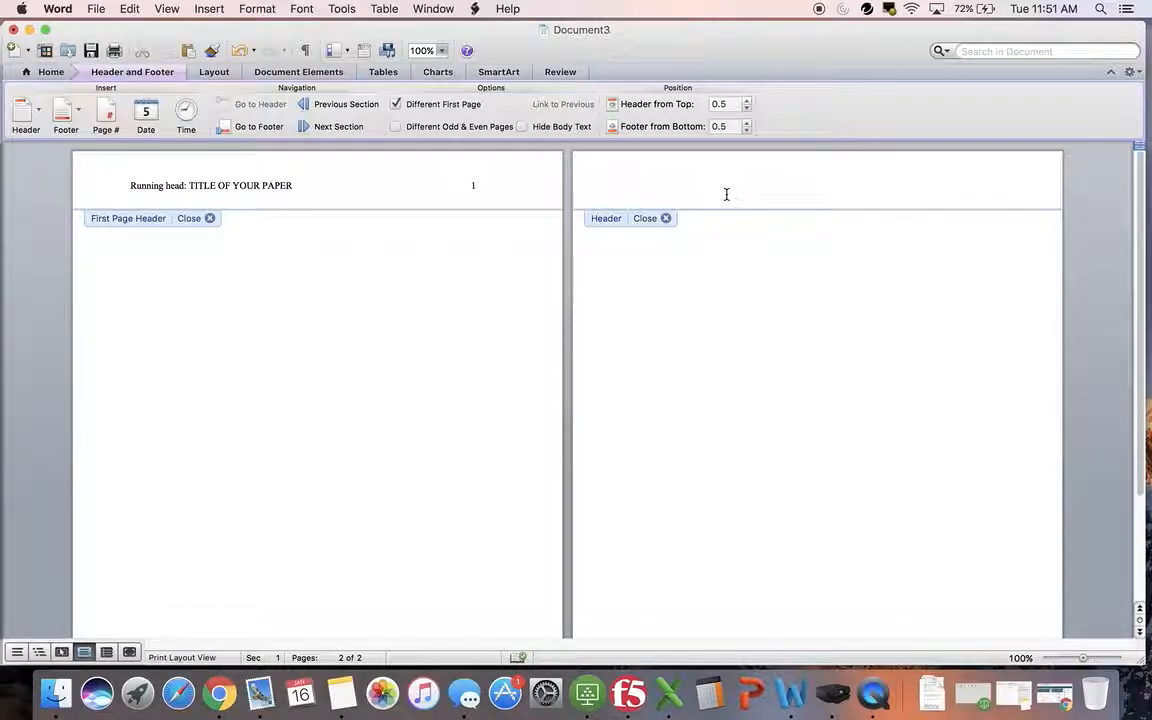
pyautogui.write('TLE OF YOUR PAPER')
pyautogui.press('Tab')
pyautogui.press('Tab')
pyautogui.click(107, 124)
pyautogui.doubleClick(294, 282)
# Add blank lines at the top of the title page and centre the paragraph where the title block starts
pyautogui.click(263, 261)
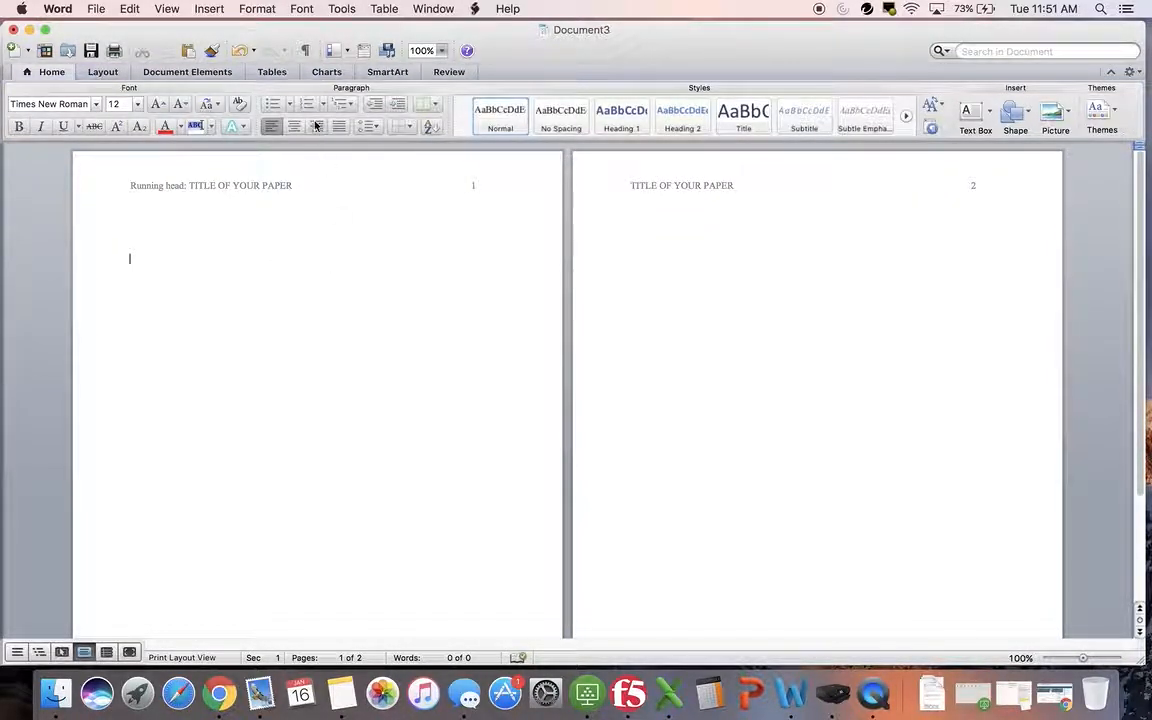
pyautogui.press('BackSpace')
pyautogui.press('BackSpace')
pyautogui.press('Return')
pyautogui.press('Return')
pyautogui.press('Return')
pyautogui.press('Return')
pyautogui.press('Return')
pyautogui.click(293, 120)
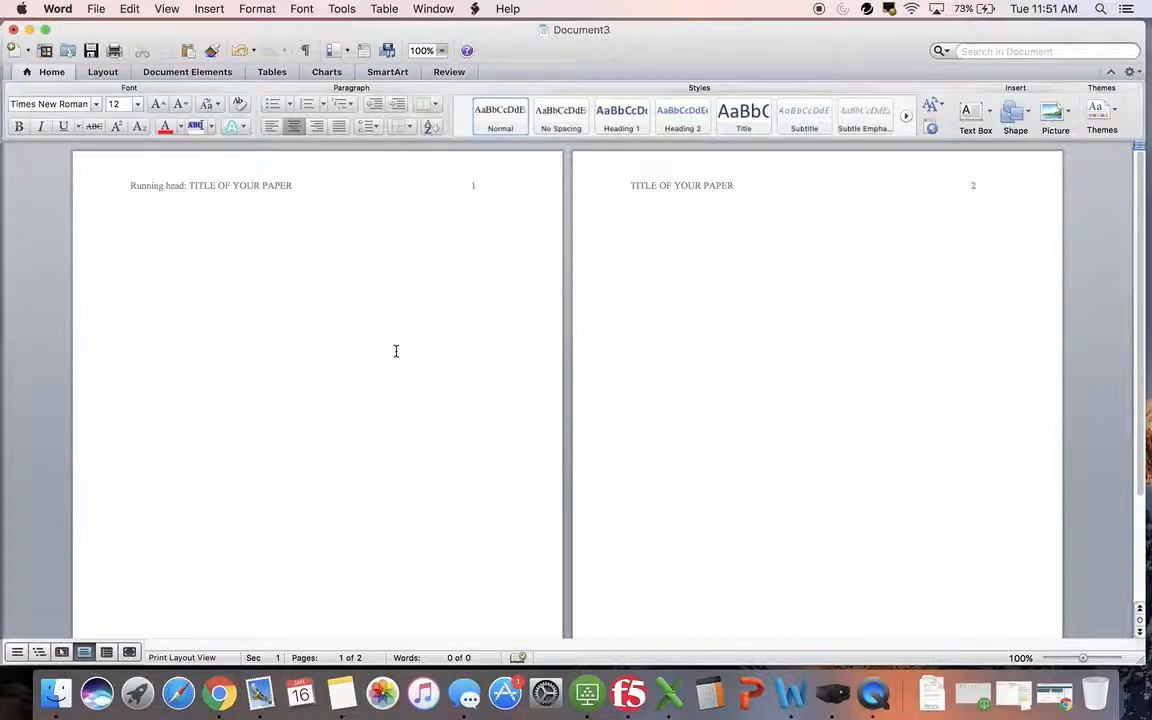
# Enter the title block on three lines: "Title of Your Paper", the author's full name and "University of Florida"
pyautogui.write('TIT')
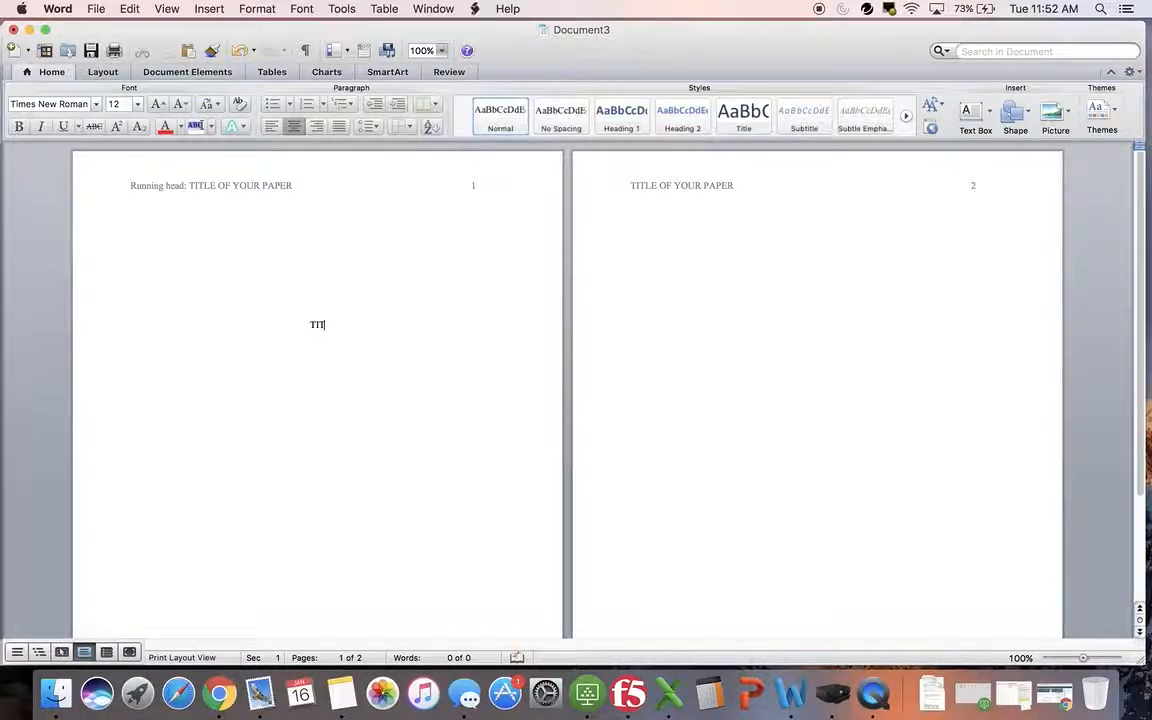
pyautogui.press('BackSpace')
pyautogui.press('BackSpace')
pyautogui.write('itle')
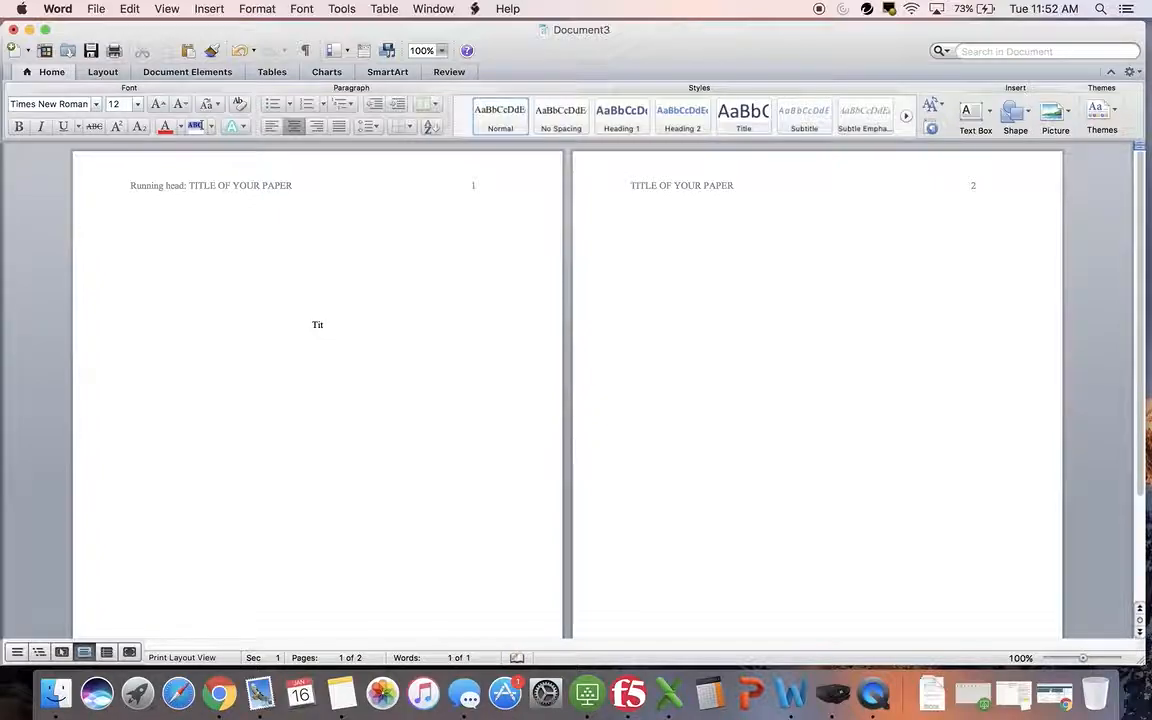
pyautogui.write(' of Your Paper')
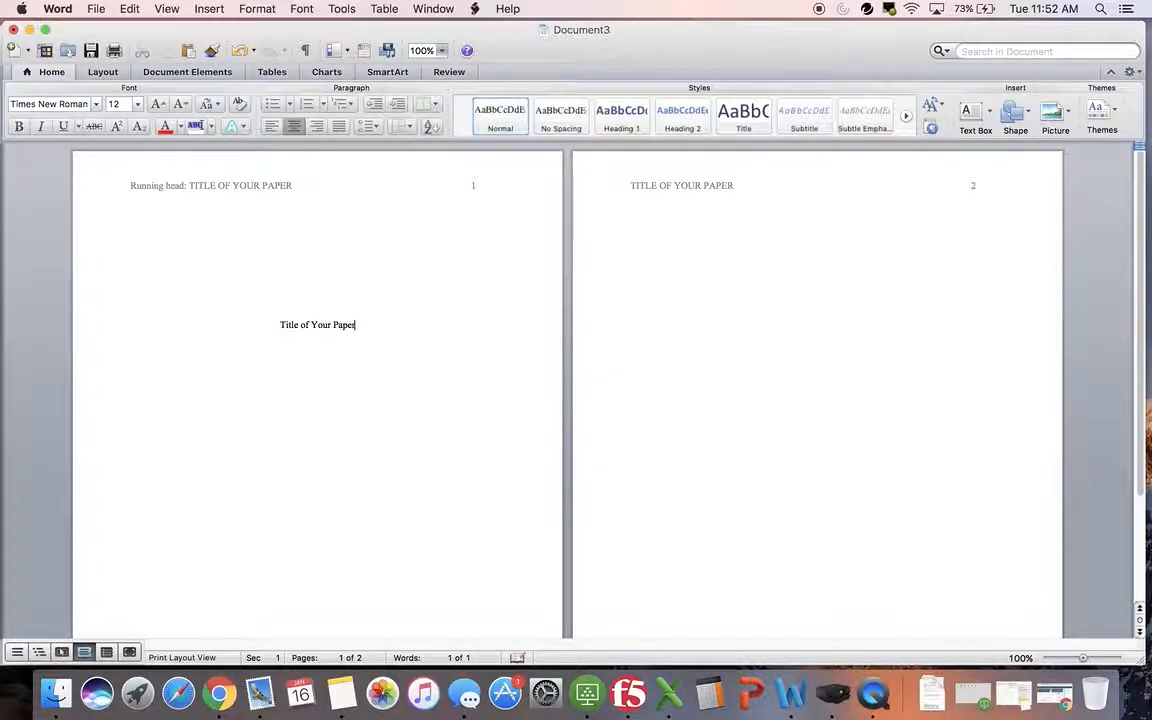
pyautogui.press('Return')
pyautogui.write('Emily Harmer')
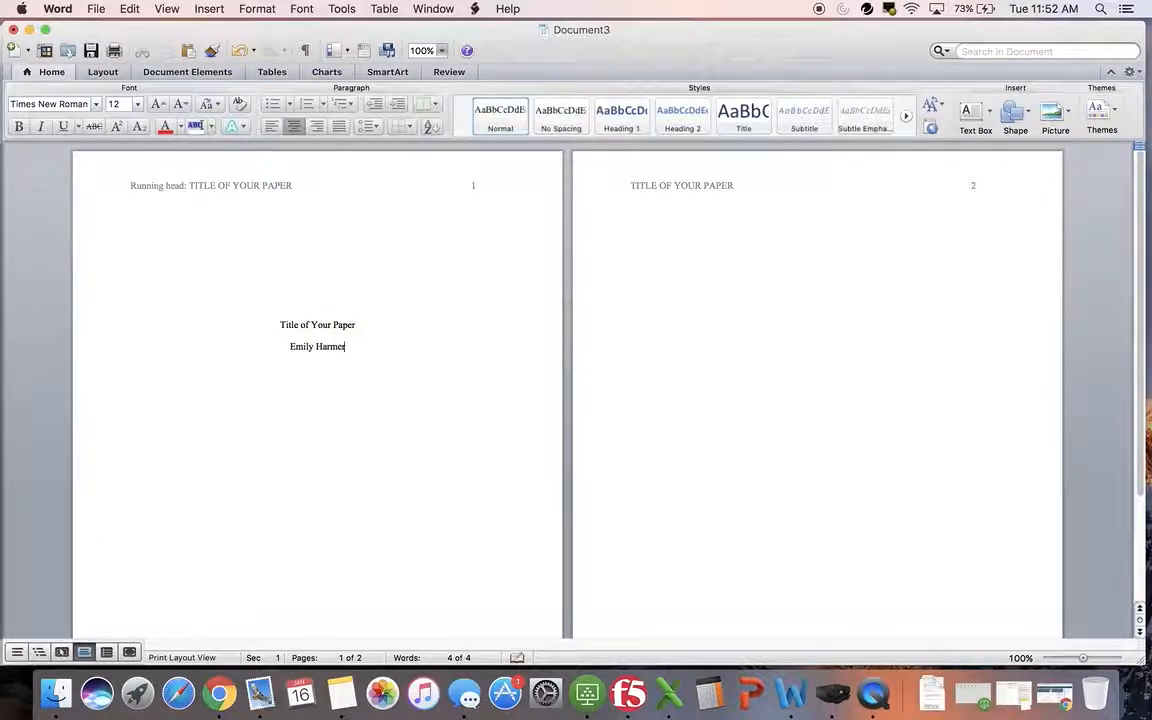
pyautogui.press('Return')
pyautogui.write('Uni')
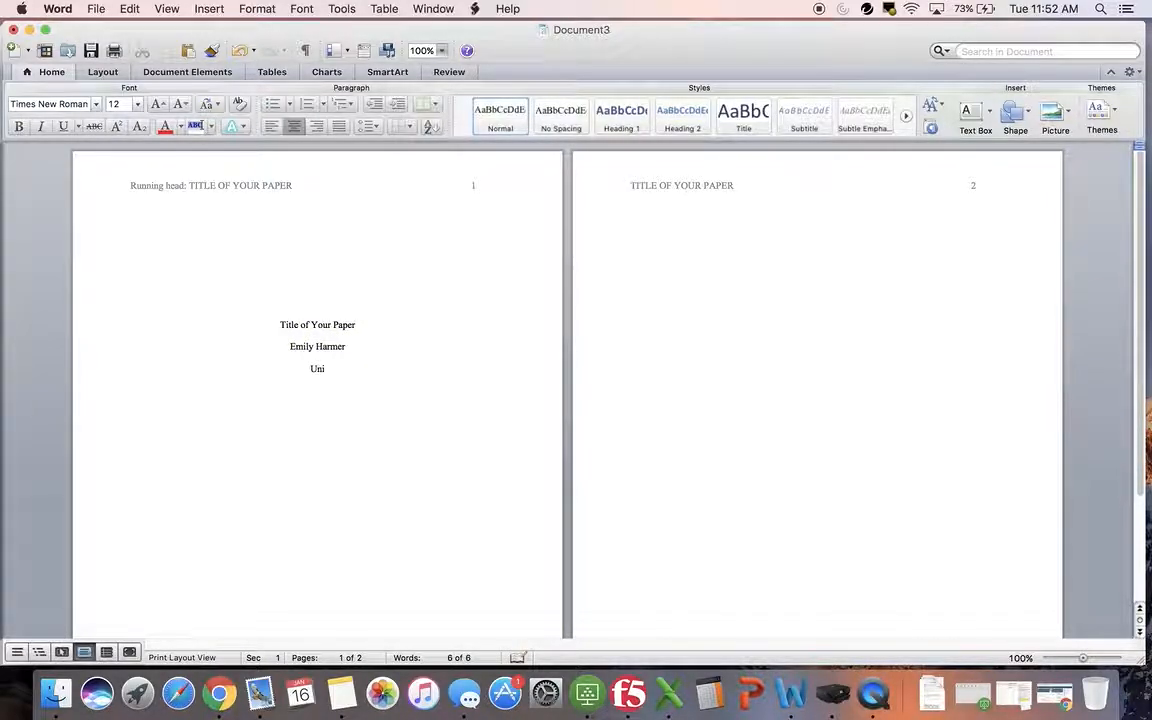
pyautogui.write('versity of Florida')
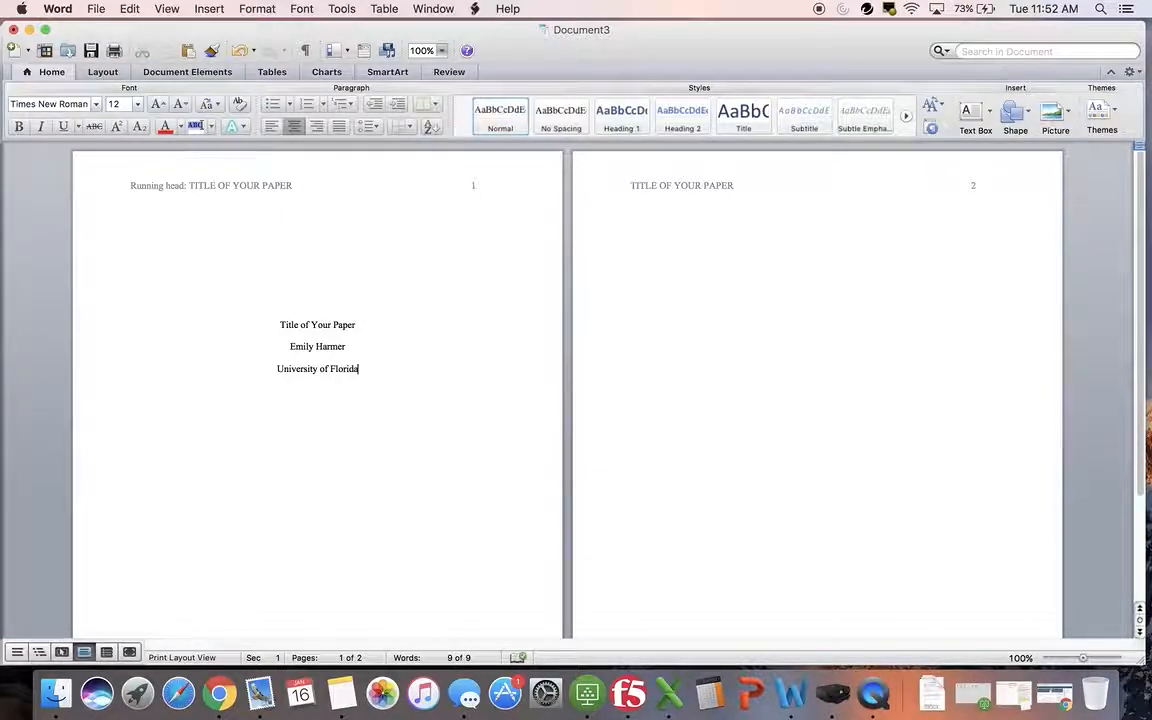
# Enter the centred title "Title of Your Paper" on the first body line of the second page
pyautogui.press('Down')
pyautogui.press('Down')
pyautogui.press('Down')
pyautogui.press('Down')
pyautogui.press('Down')
pyautogui.press('Down')
pyautogui.press('Down')
pyautogui.press('Down')
pyautogui.press('Down')
pyautogui.press('Down')
pyautogui.press('Down')
pyautogui.press('Down')
pyautogui.press('Down')
pyautogui.press('Down')
pyautogui.press('Down')
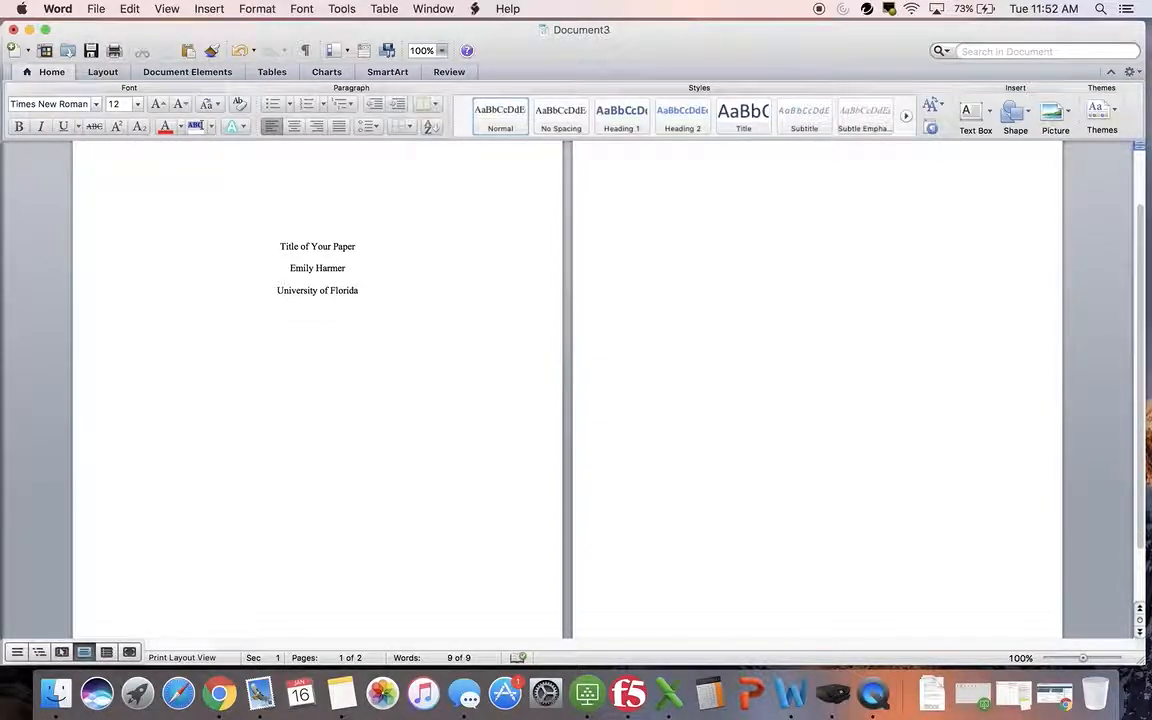
pyautogui.press('Down')
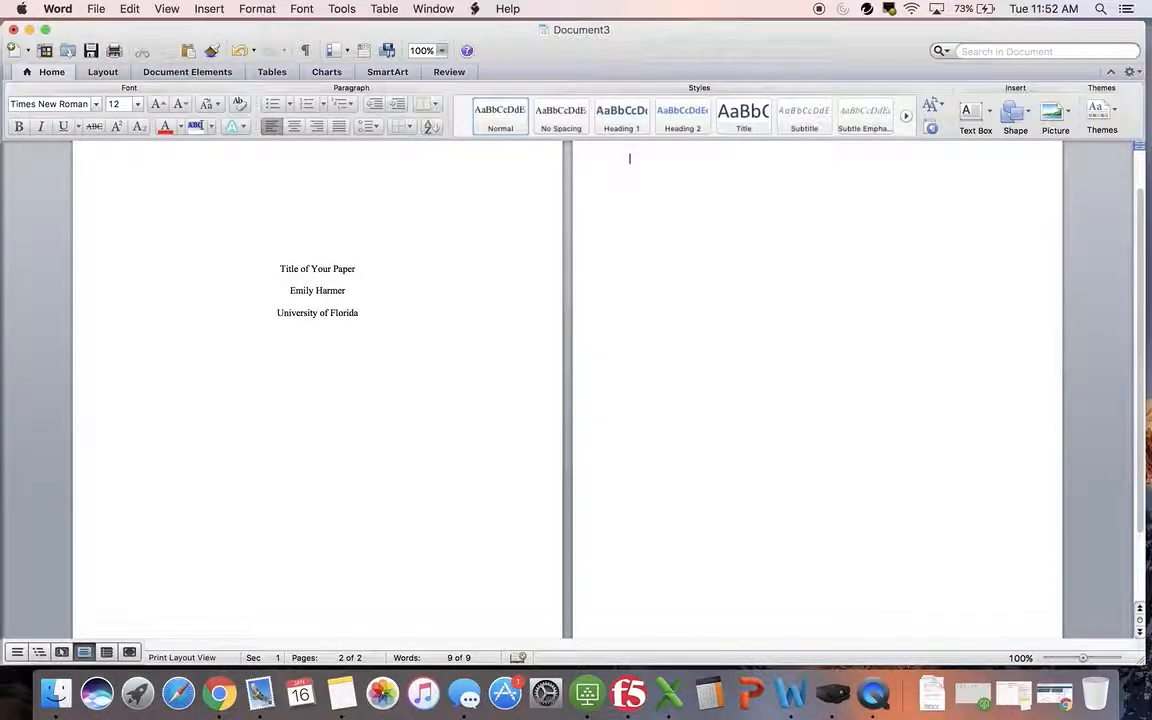
pyautogui.moveTo(1136, 232); pyautogui.dragTo(1137, 212)
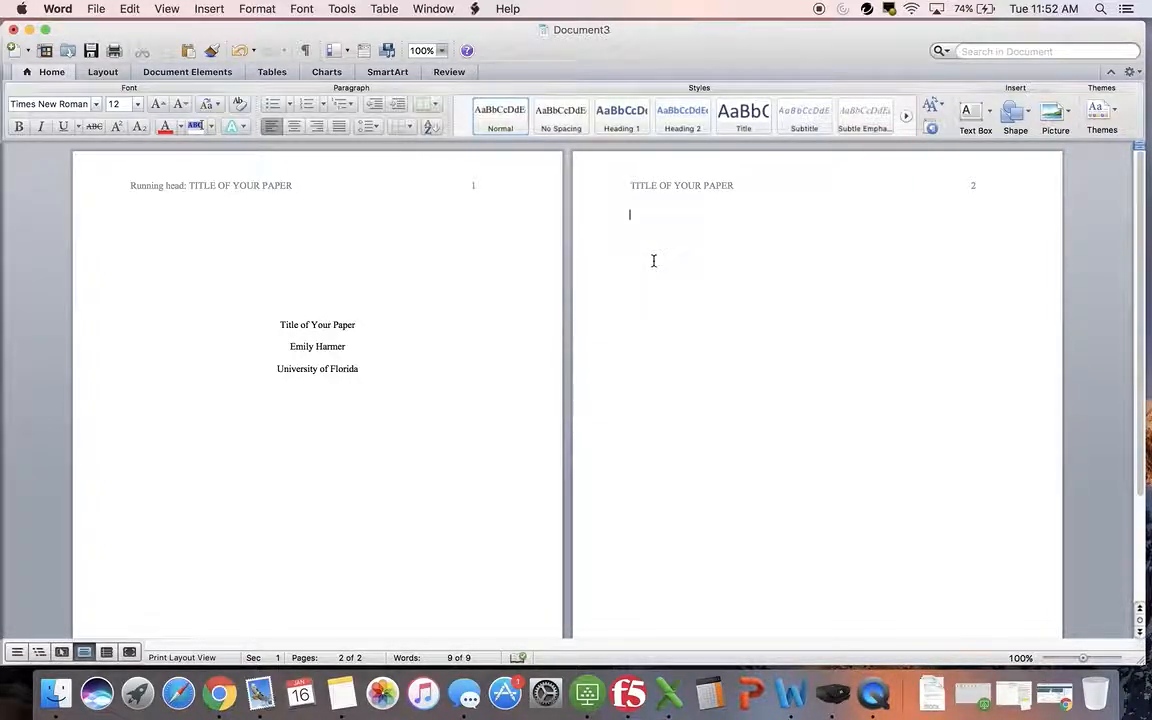
pyautogui.click(293, 127)
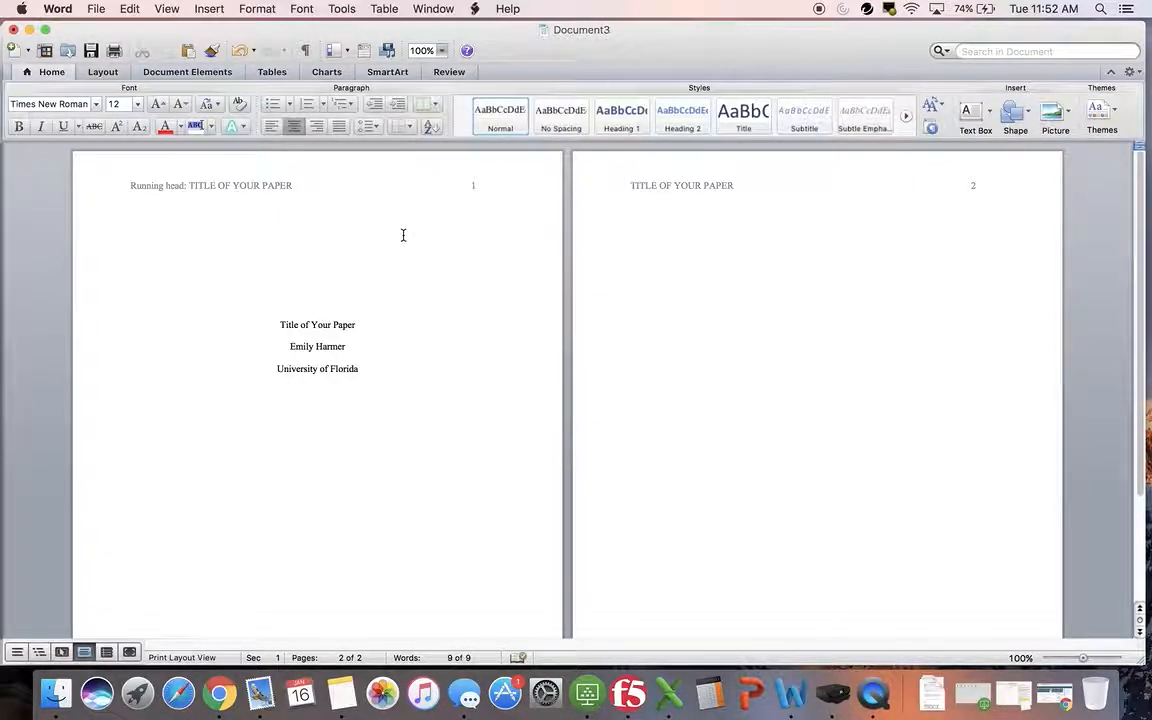
pyautogui.write('Title of Your Pp')
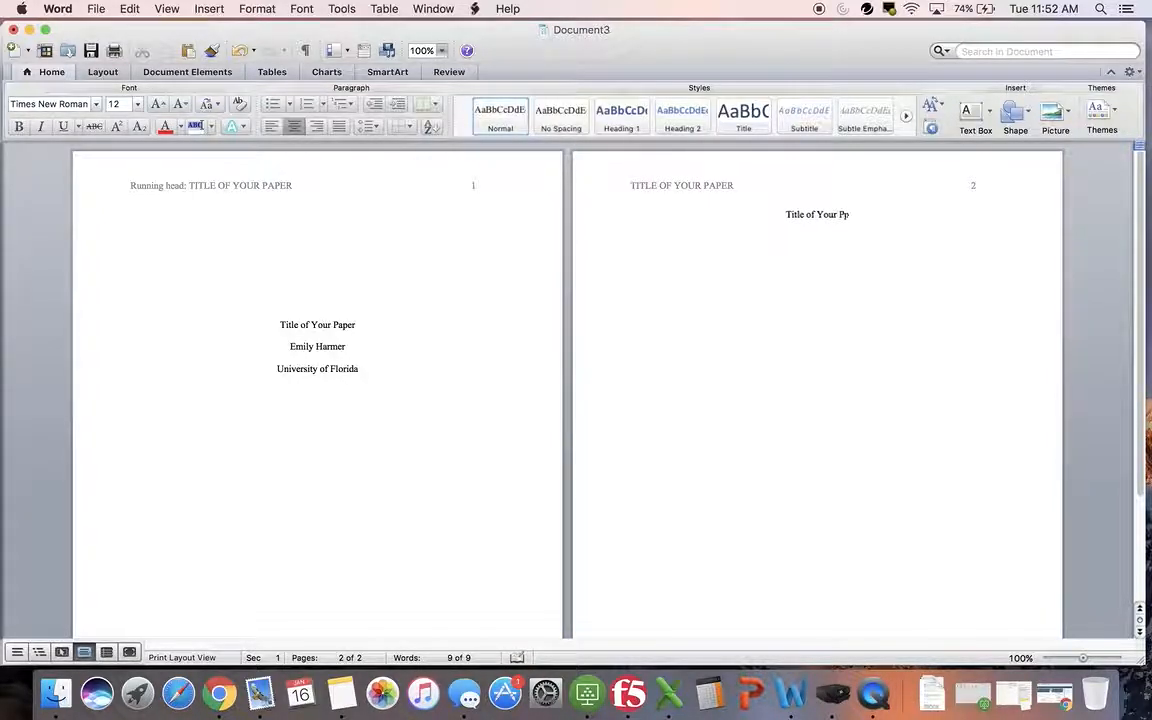
pyautogui.press('BackSpace')
pyautogui.write('aper')
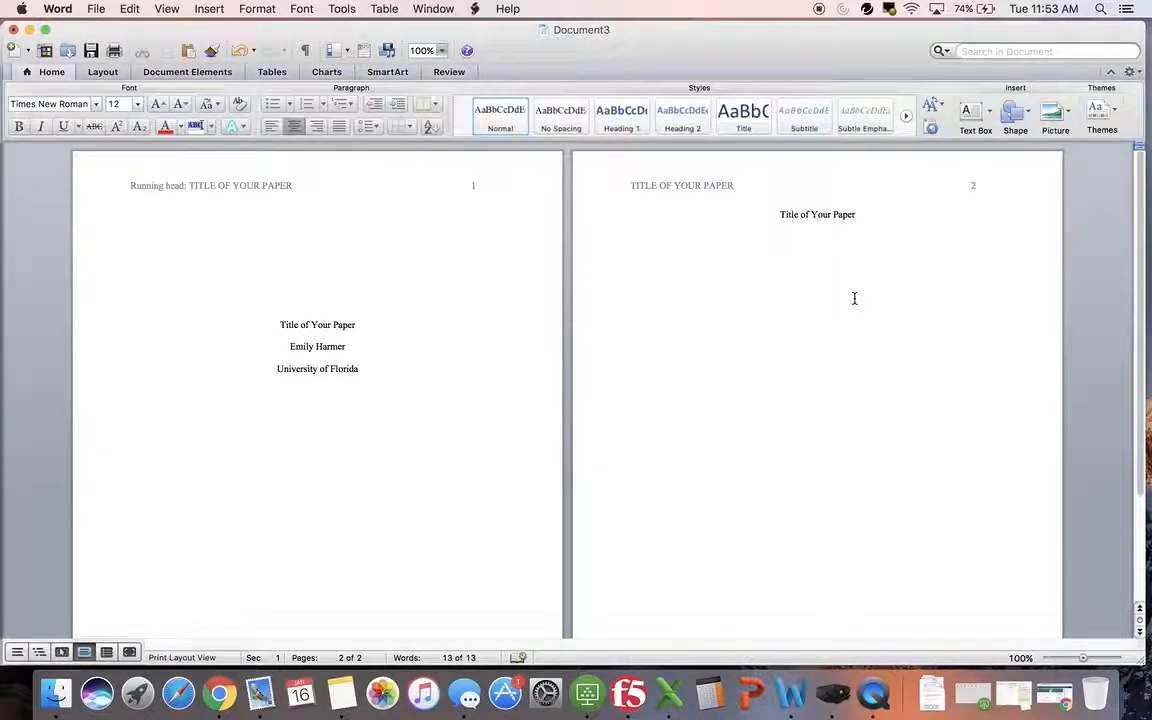
# Start a left-aligned line below the second page's title and add blank lines until a third page begins
pyautogui.press('Return')
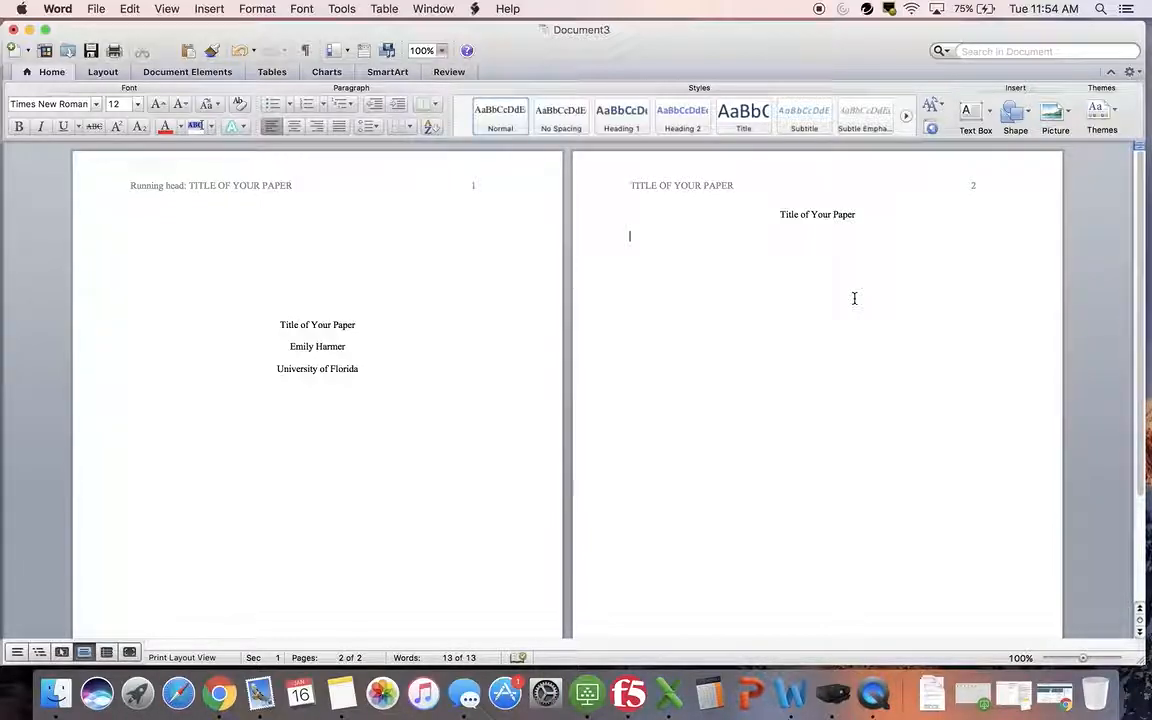
pyautogui.press('Return')
pyautogui.press('Return')
pyautogui.press('Return')
pyautogui.press('Return')
pyautogui.press('Return')
pyautogui.press('Return')
pyautogui.press('Return')
pyautogui.press('Return')
pyautogui.press('Return')
pyautogui.press('Return')
pyautogui.press('Return')
pyautogui.press('Return')
pyautogui.press('Return')
pyautogui.press('Return')
pyautogui.press('Return')
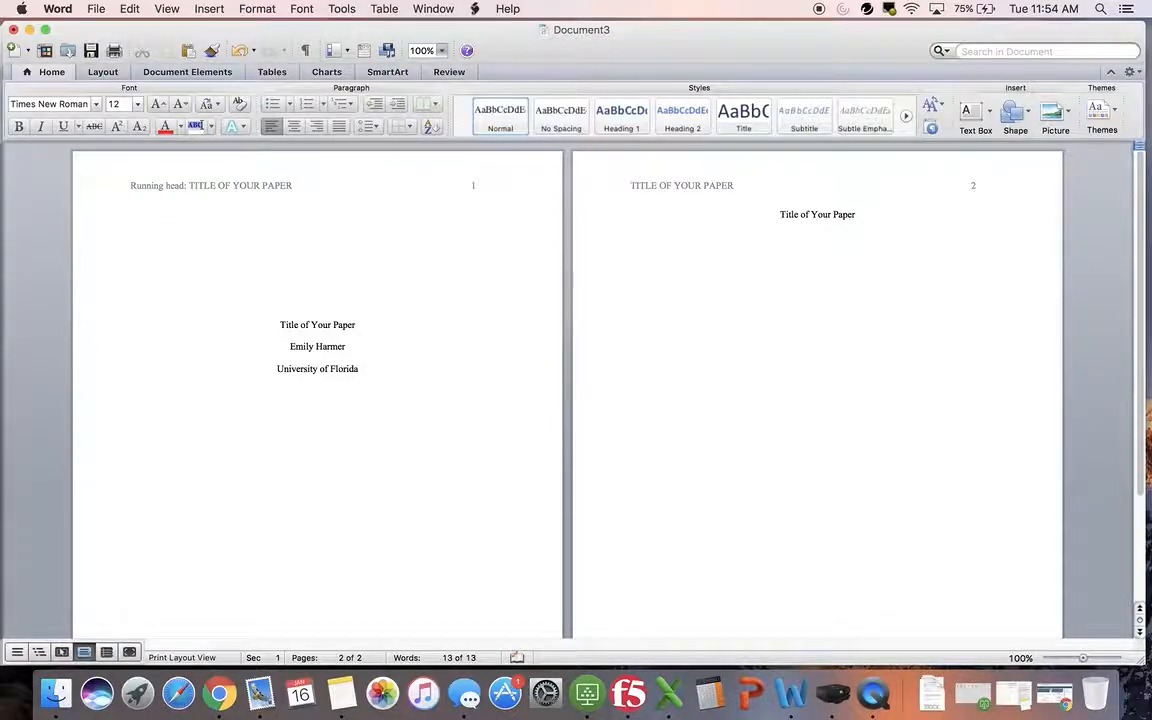
pyautogui.press('Return')
pyautogui.press('Return')
pyautogui.press('Return')
pyautogui.press('Return')
pyautogui.press('Return')
pyautogui.press('Return')
pyautogui.press('Return')
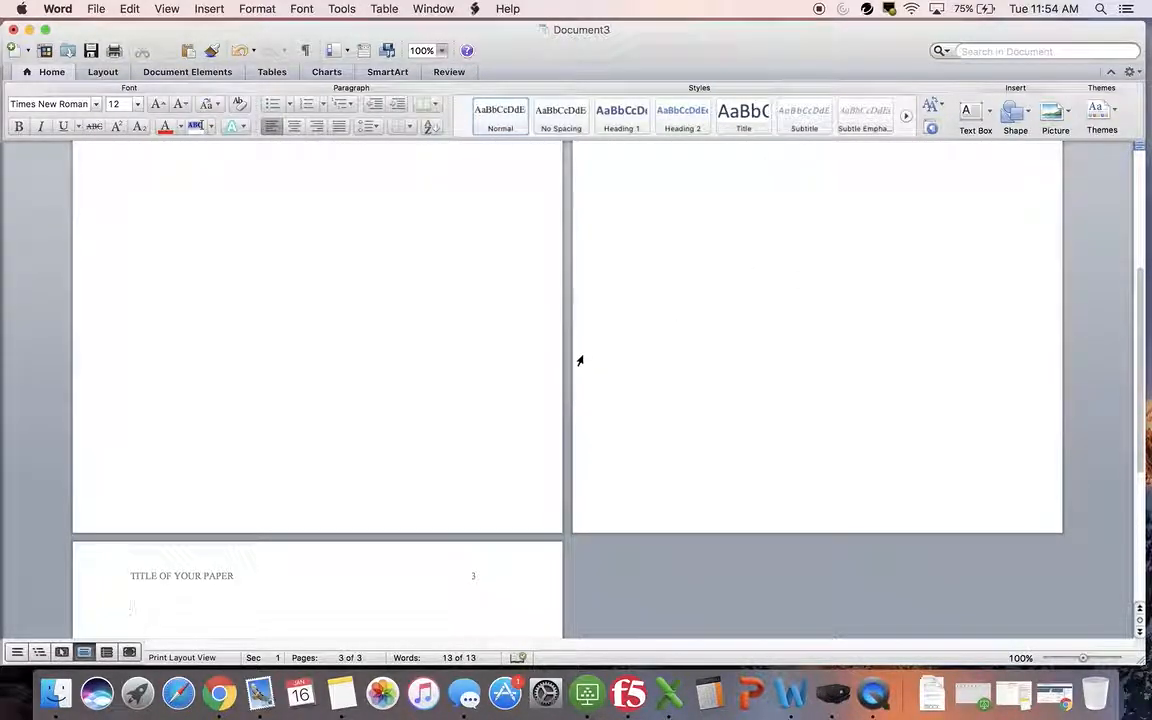
# Enter the centred heading "References" on the first line of page 3 and start a new line below it
pyautogui.moveTo(1138, 253); pyautogui.dragTo(1136, 360)
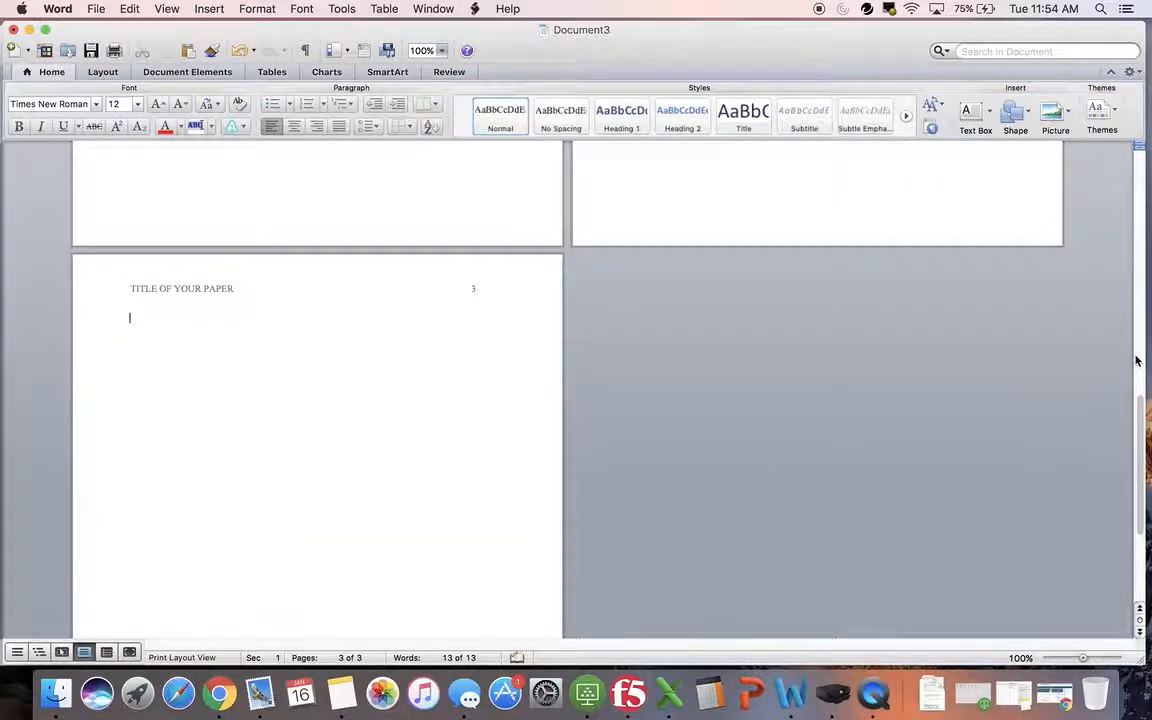
pyautogui.click(1143, 442)
pyautogui.moveTo(1143, 442); pyautogui.dragTo(1143, 484)
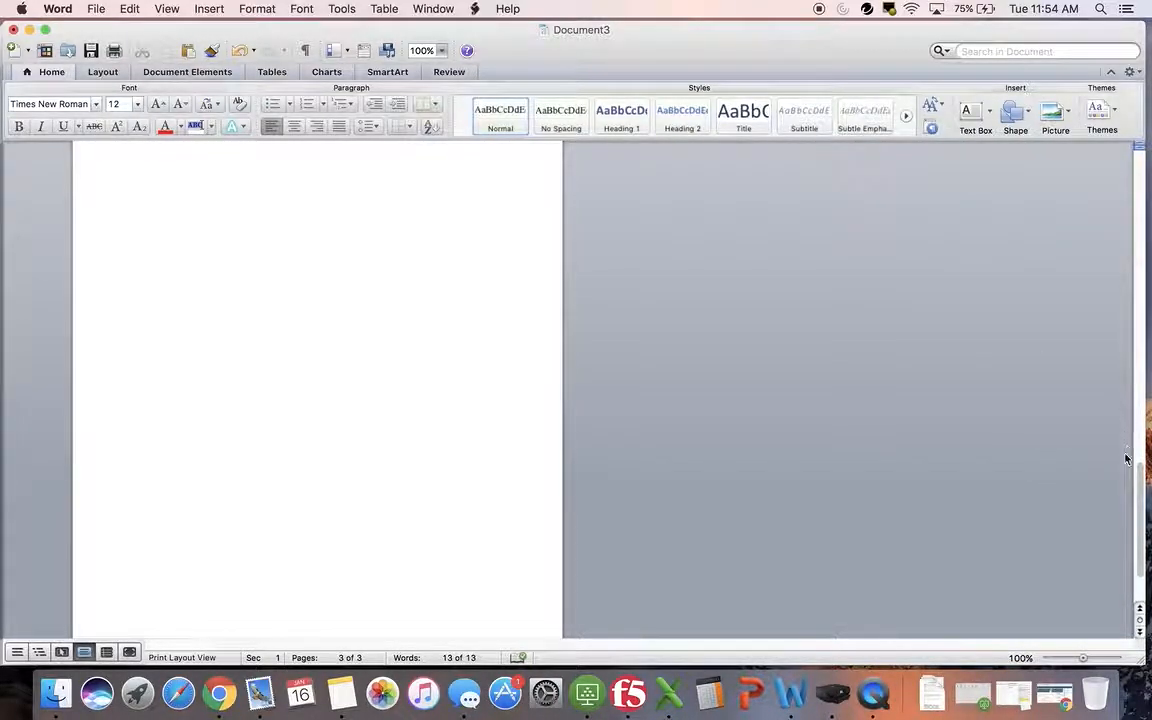
pyautogui.moveTo(1143, 491); pyautogui.dragTo(1143, 477)
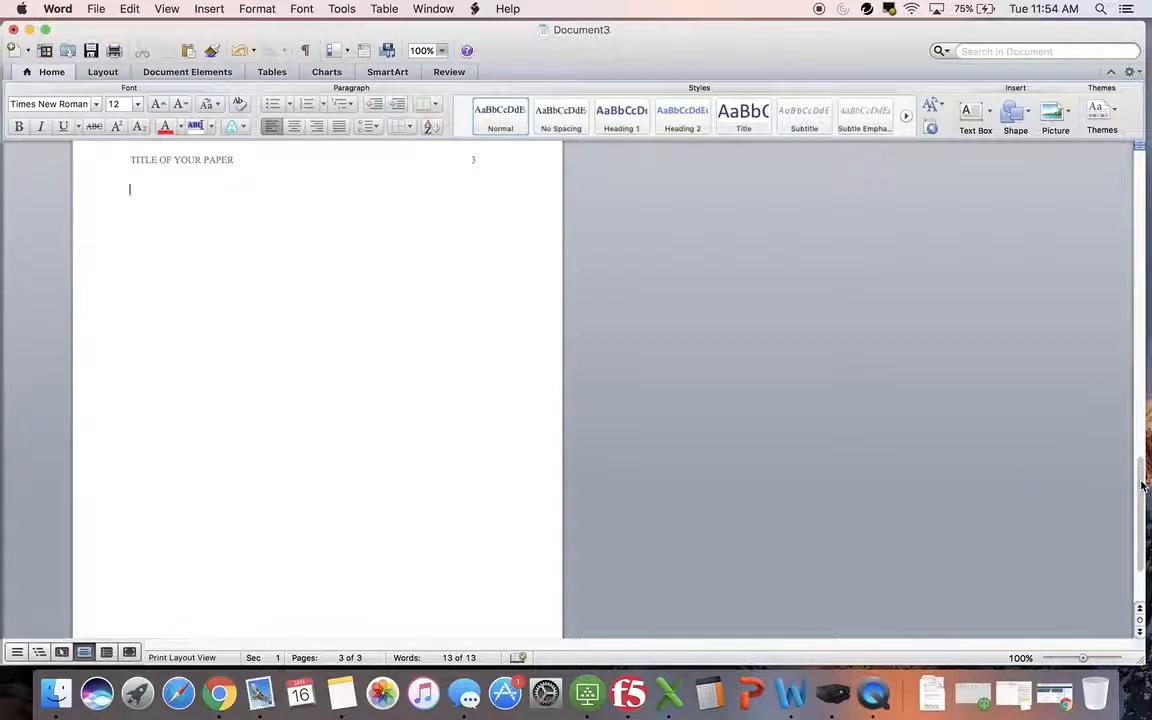
pyautogui.click(293, 127)
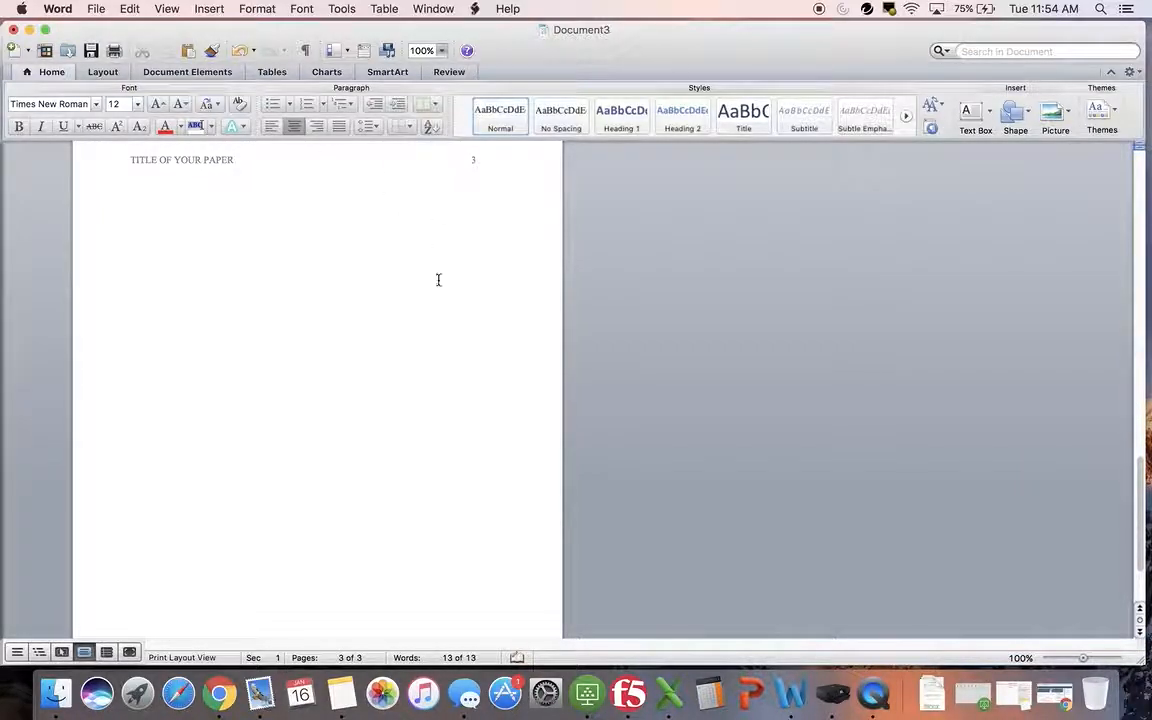
pyautogui.write('References')
pyautogui.press('Return')
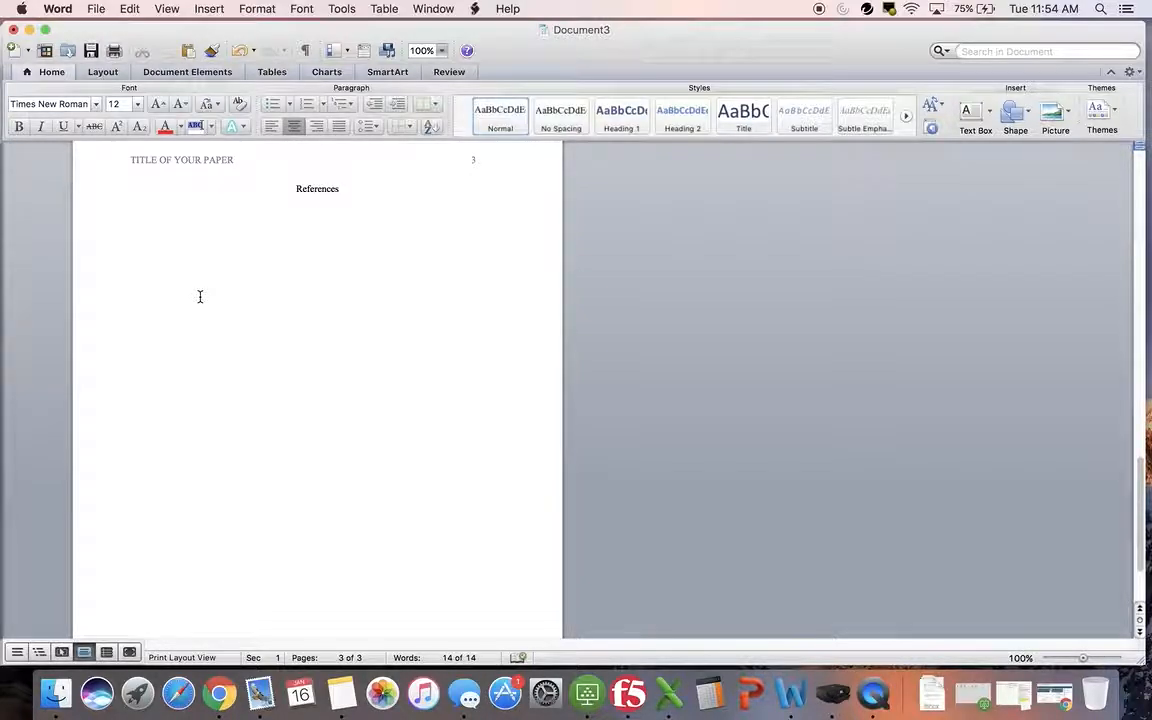
# Begin a left-aligned reference entry with the author's surname and initial, "(2018)." and "Title of your article."
pyautogui.click(271, 126)
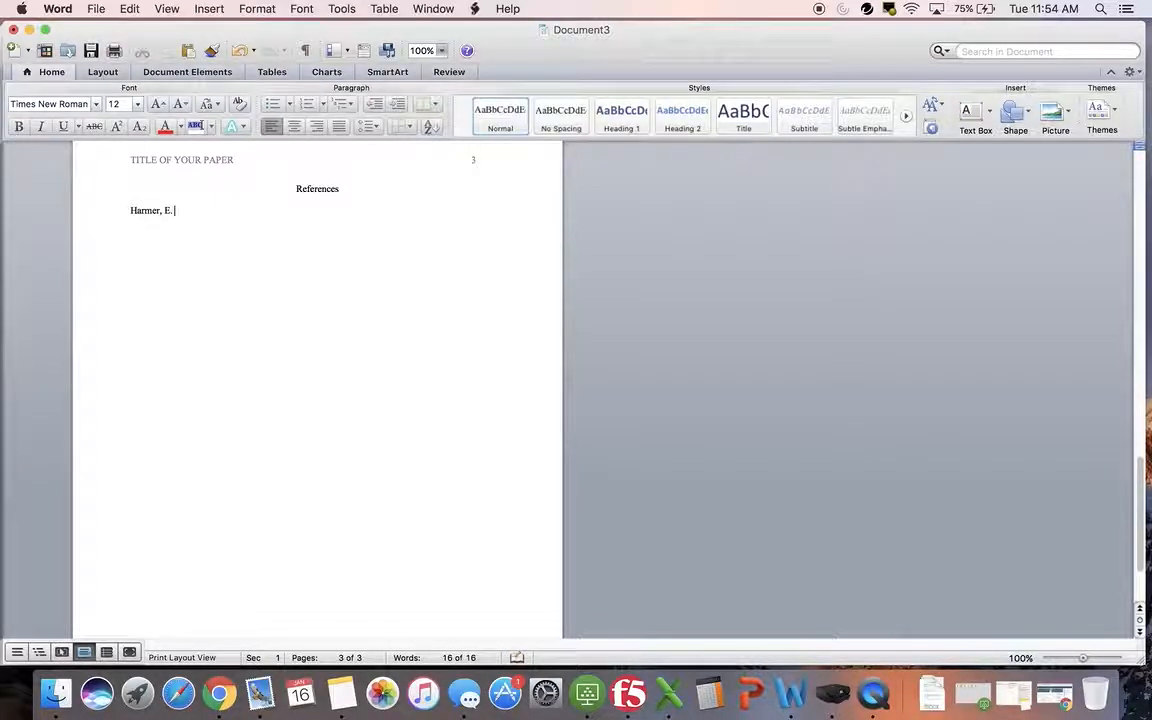
pyautogui.write('8)')
pyautogui.write('. Ti')
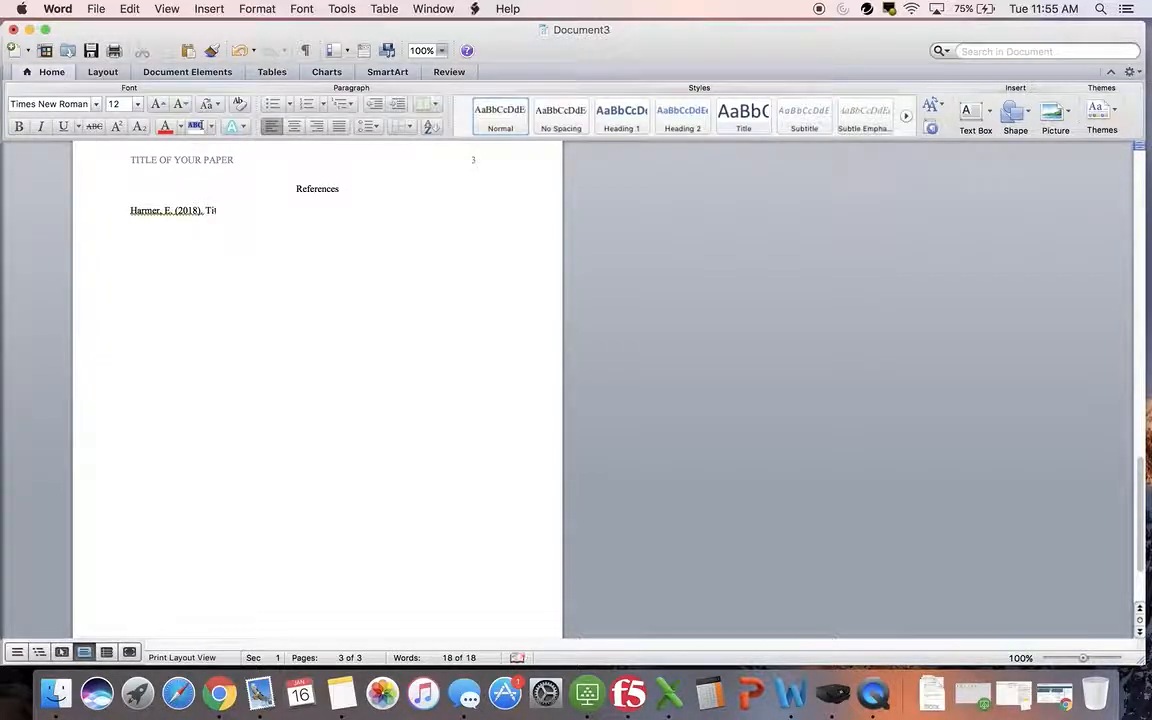
pyautogui.write('tle of your article.')
# Complete the reference with the journal title and volume 1 in italics, followed by the issue "(1)." in regular type
pyautogui.click(40, 126)
pyautogui.write('Jo')
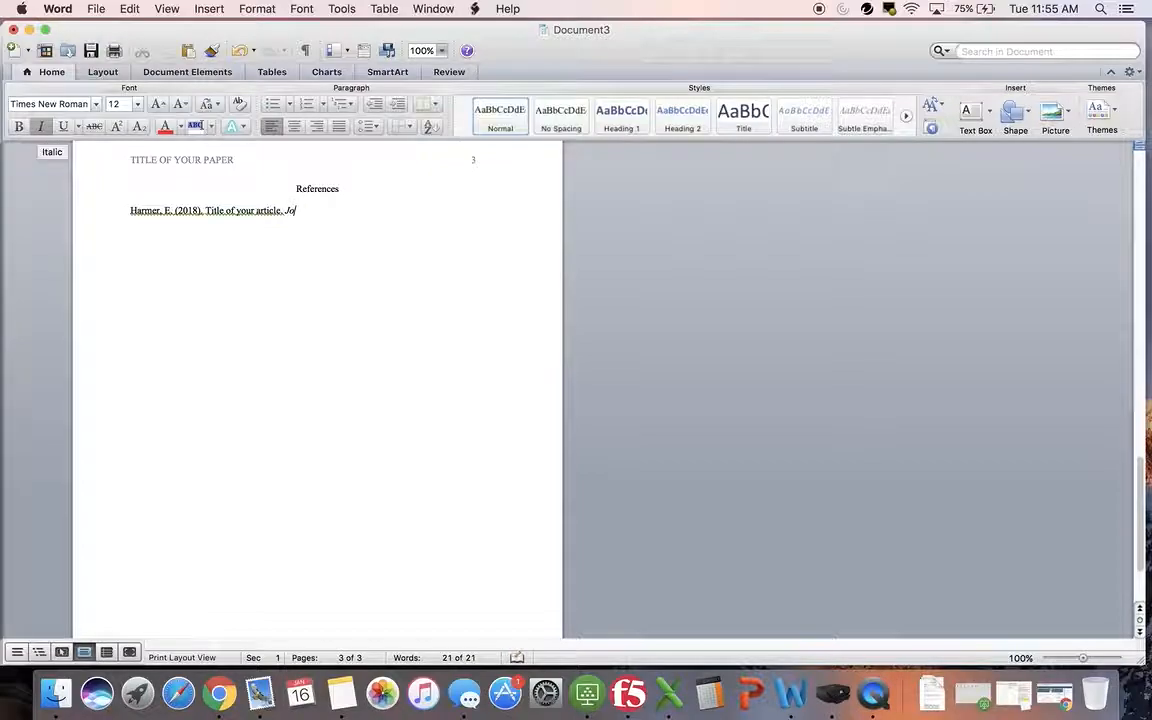
pyautogui.write('urnal of Emily. ')
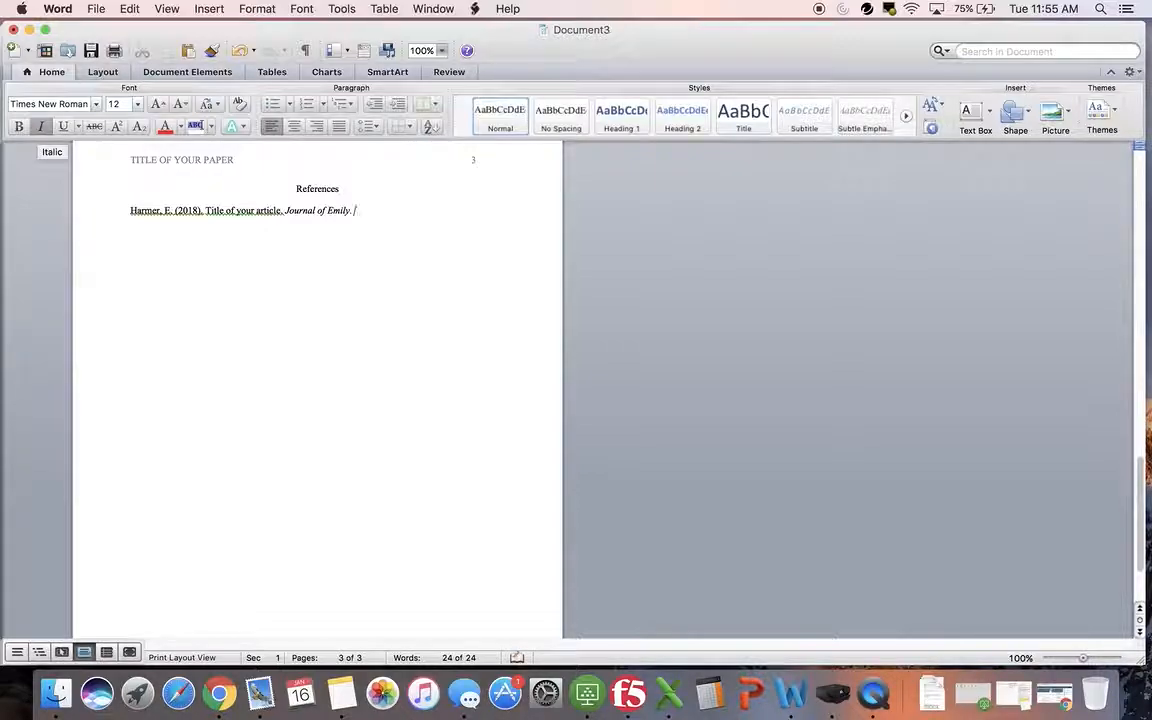
pyautogui.write('1')
pyautogui.write(')')
pyautogui.press('BackSpace')
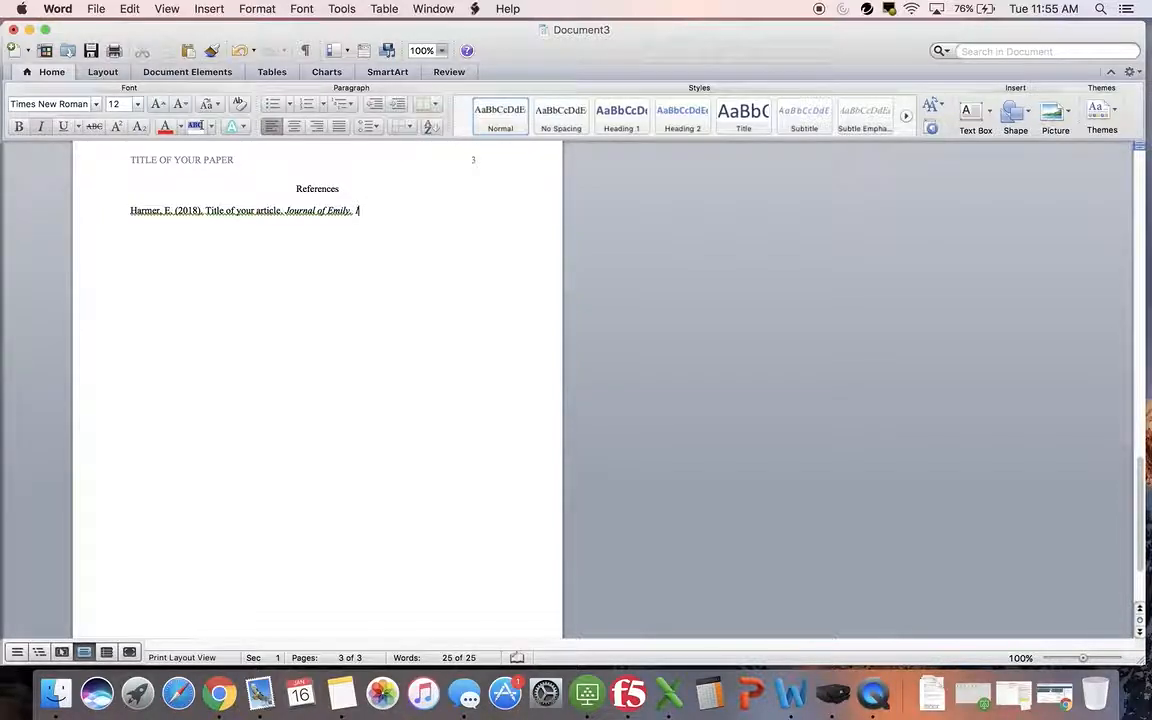
pyautogui.write('1(1).')
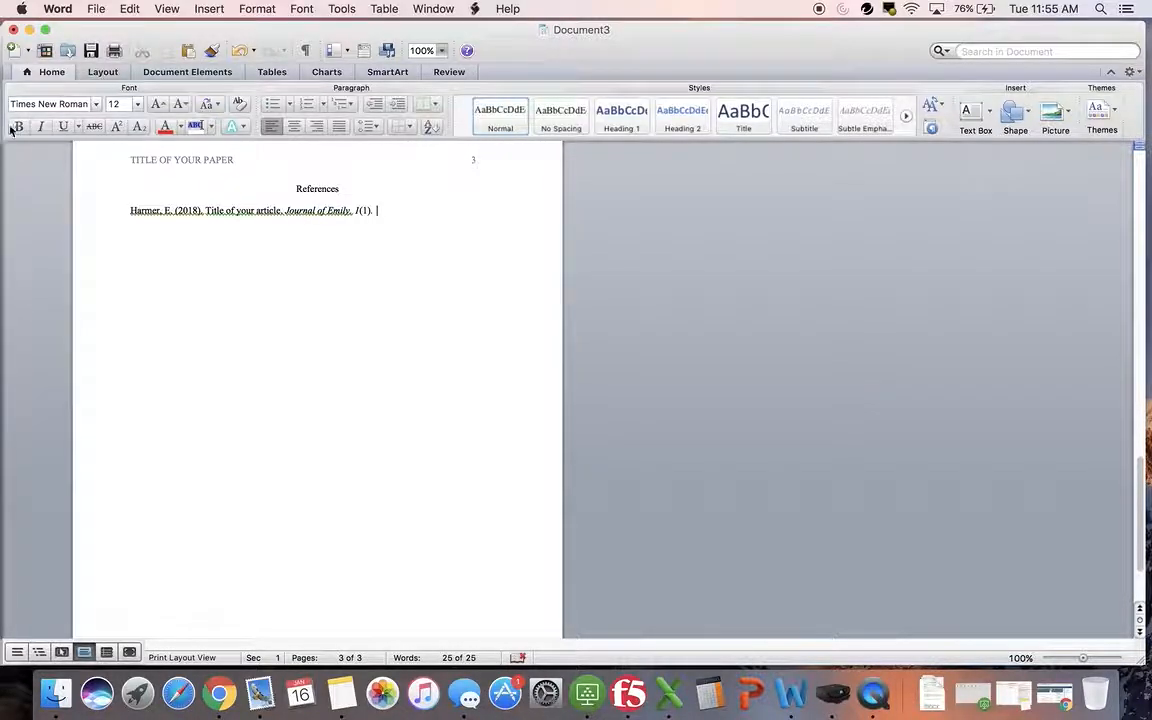
# Lengthen the reference's article title to "Title of your extremely cool article that I wrote that one time"
pyautogui.click(255, 212)
pyautogui.write('extr')
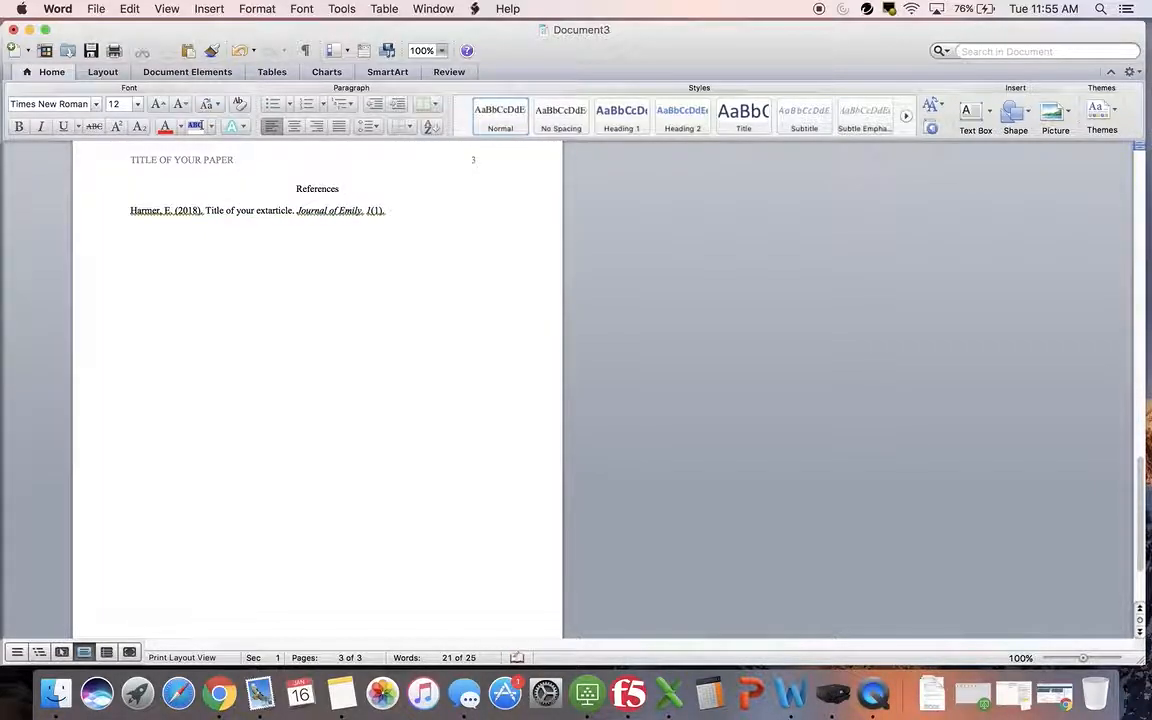
pyautogui.write('emely cool')
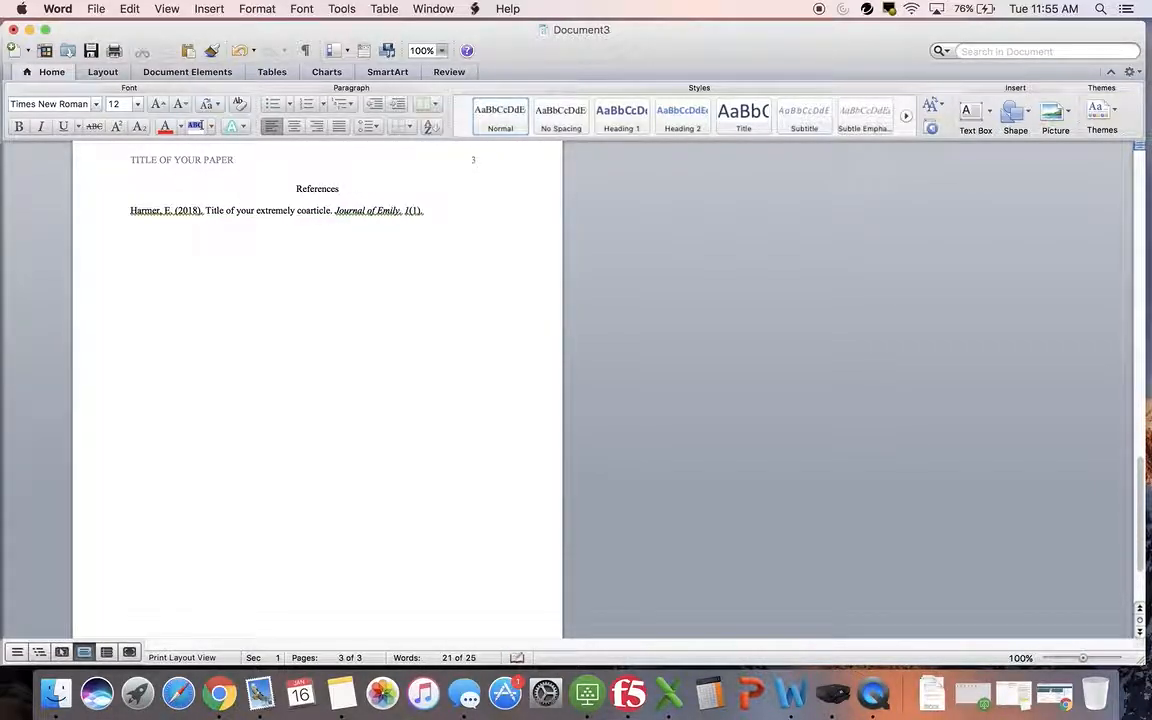
pyautogui.press('Right')
pyautogui.press('Right')
pyautogui.press('Right')
pyautogui.write('that I')
pyautogui.write(' wrot')
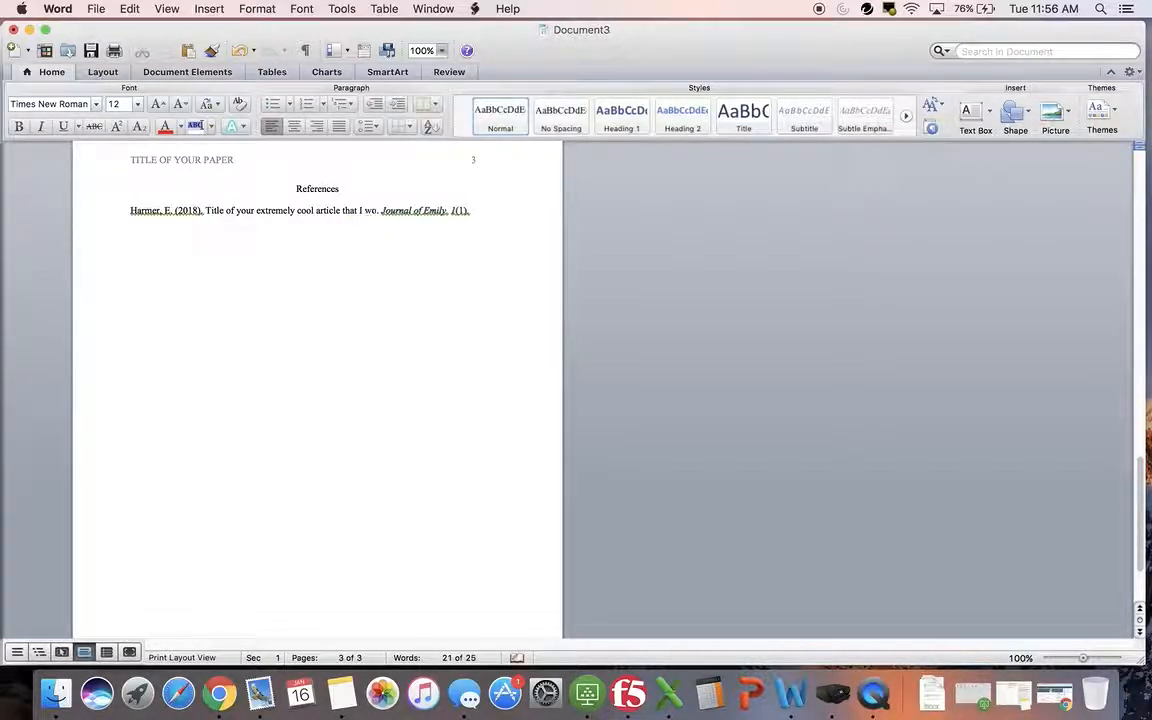
pyautogui.write('e that one time')
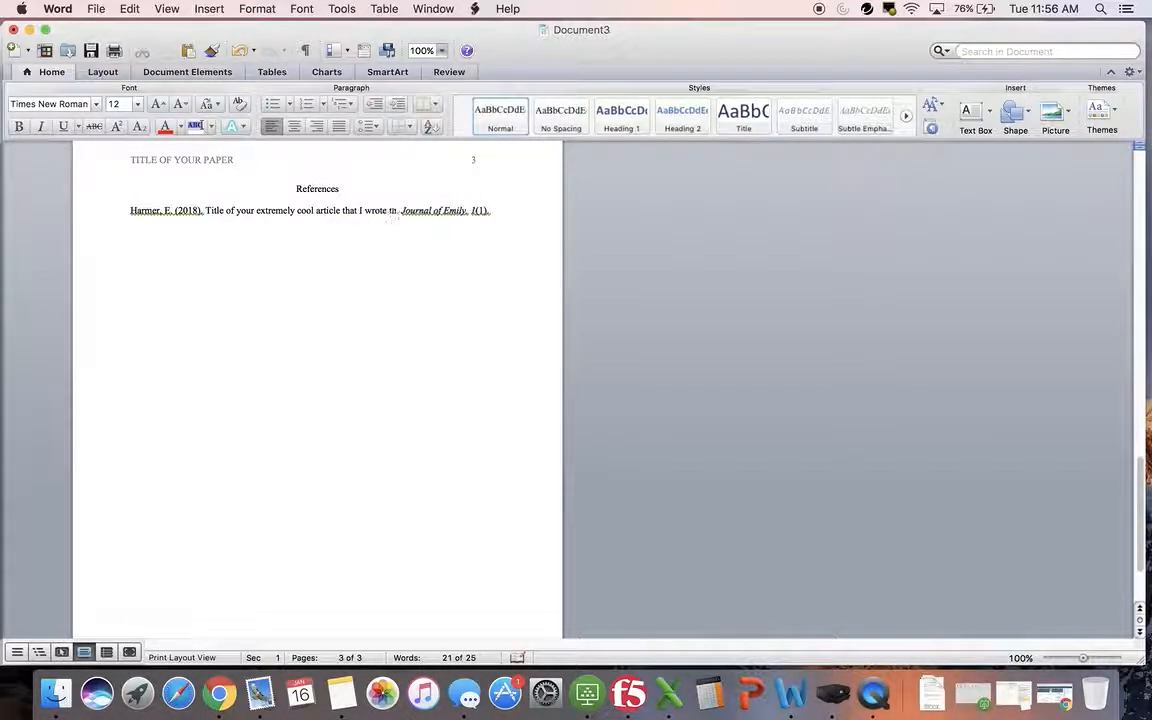
# Extend the reference's article title with "in college for fun" before the journal name
pyautogui.write(' in col')
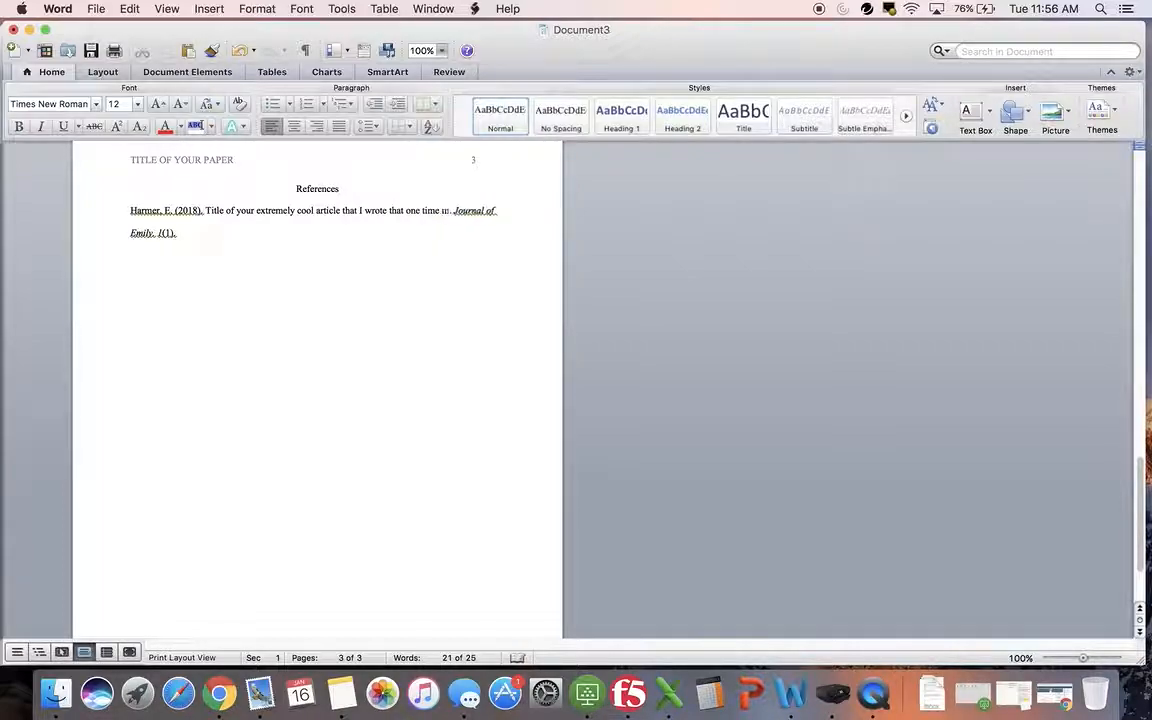
pyautogui.write('lege for ')
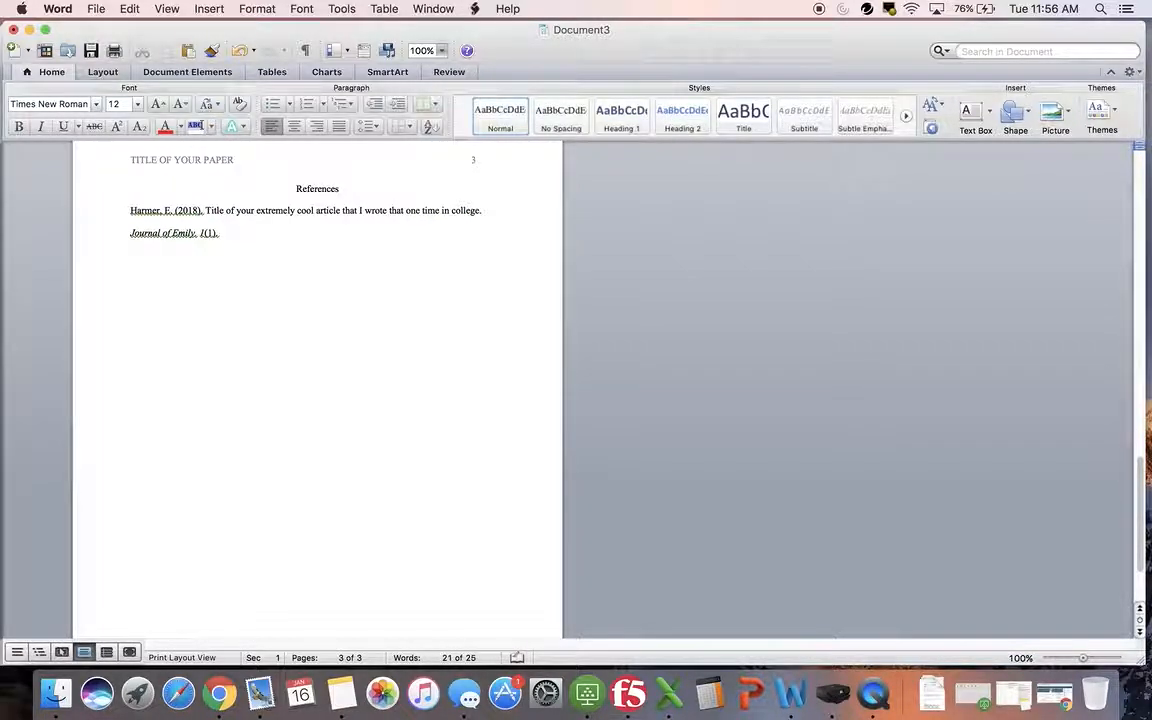
pyautogui.write('fun')
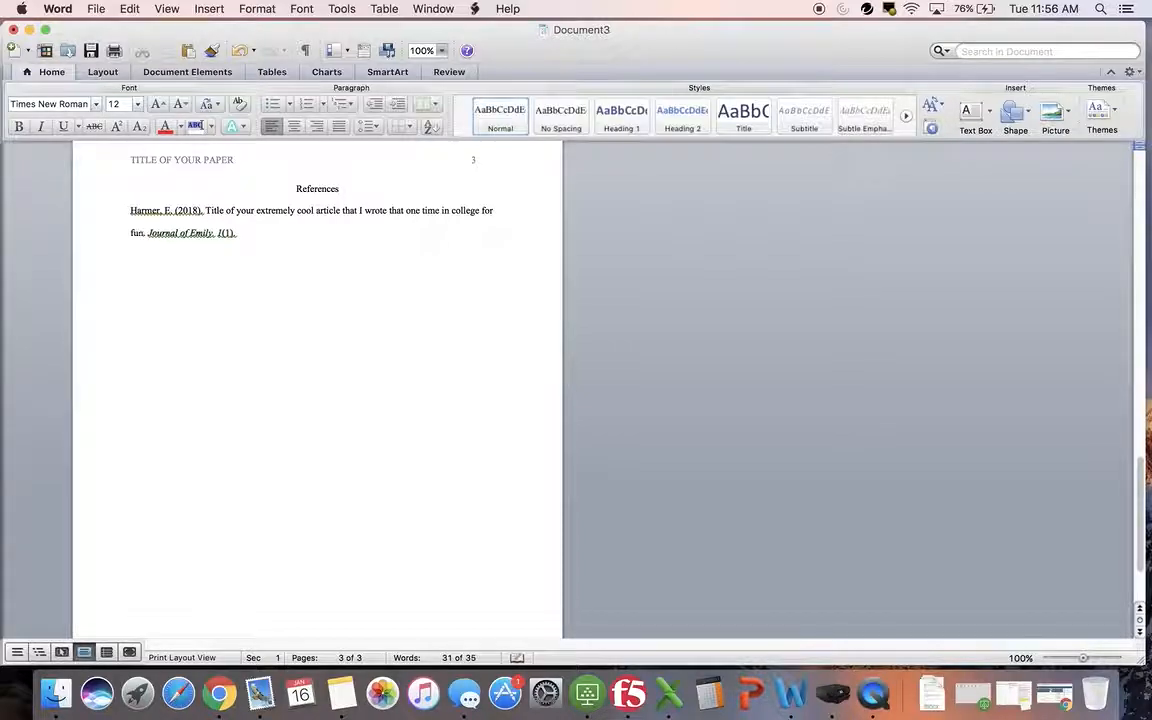
# Apply a 0.5" hanging indent to the whole reference entry, keeping it left-aligned and double-spaced
pyautogui.click(127, 234)
pyautogui.moveTo(250, 234); pyautogui.dragTo(134, 211)
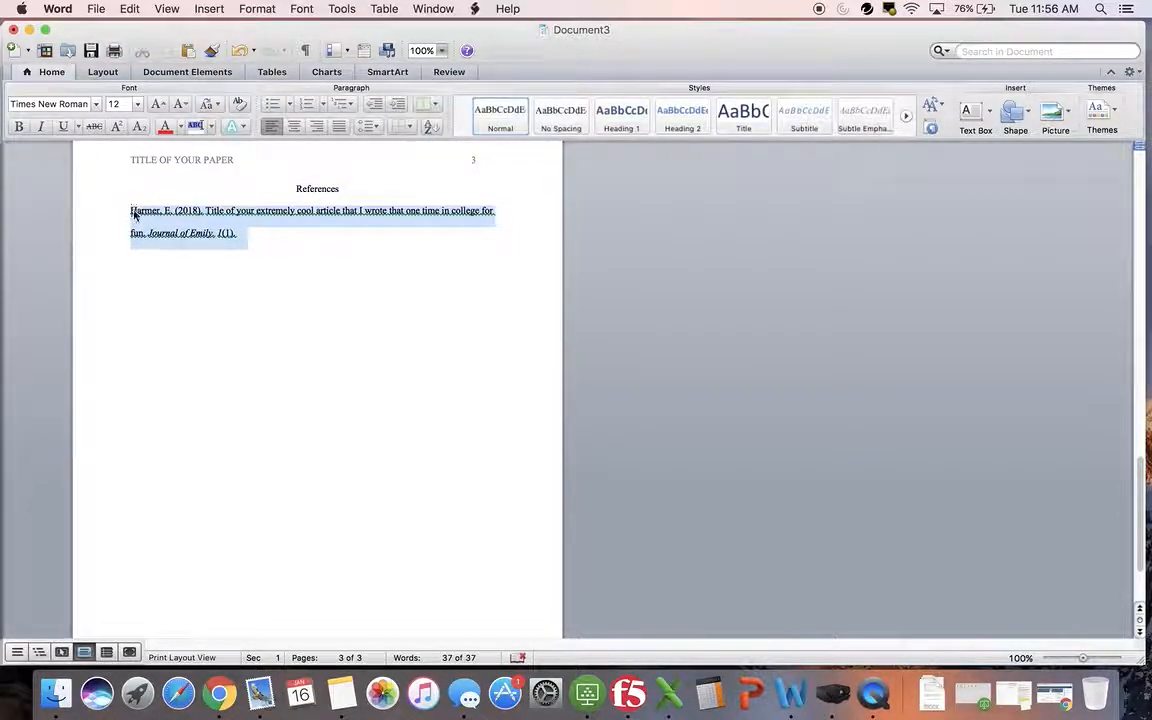
pyautogui.click(228, 236)
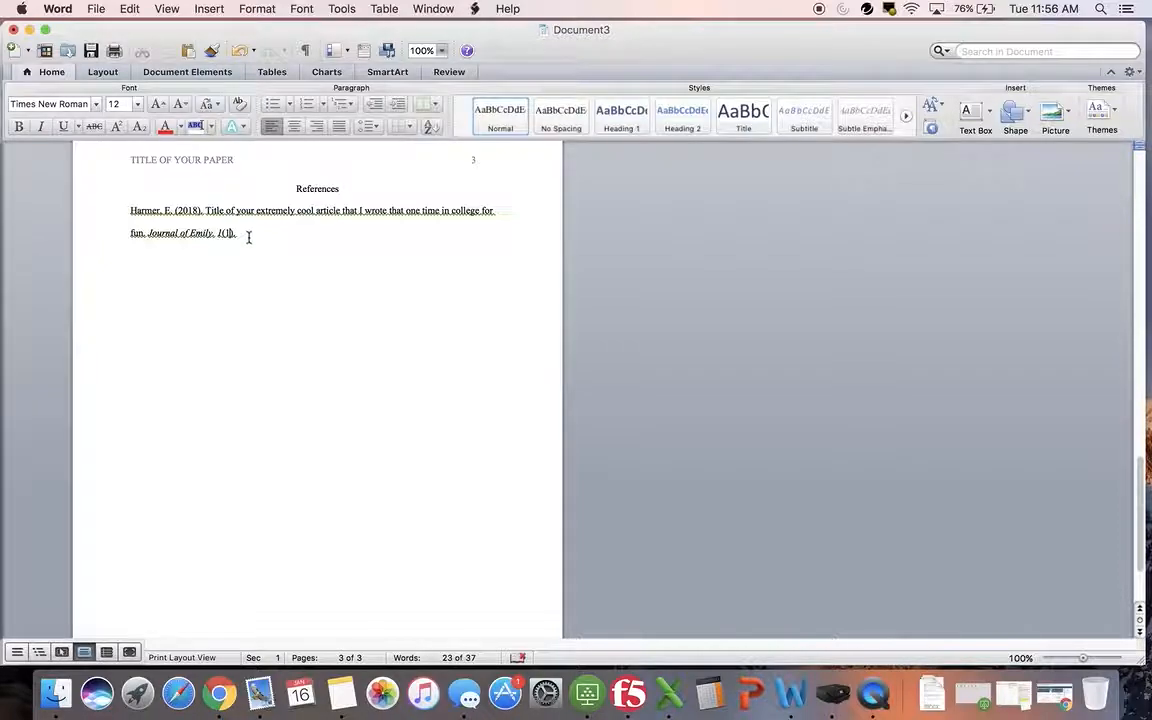
pyautogui.tripleClick(250, 236)
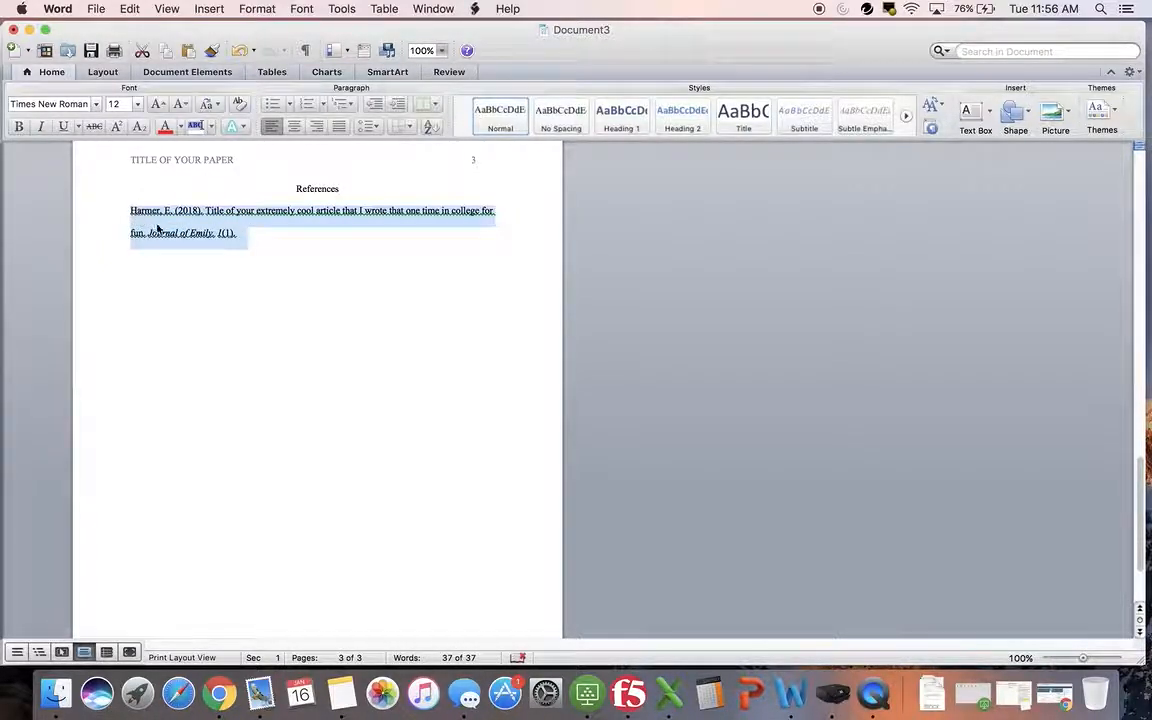
pyautogui.rightClick(164, 233)
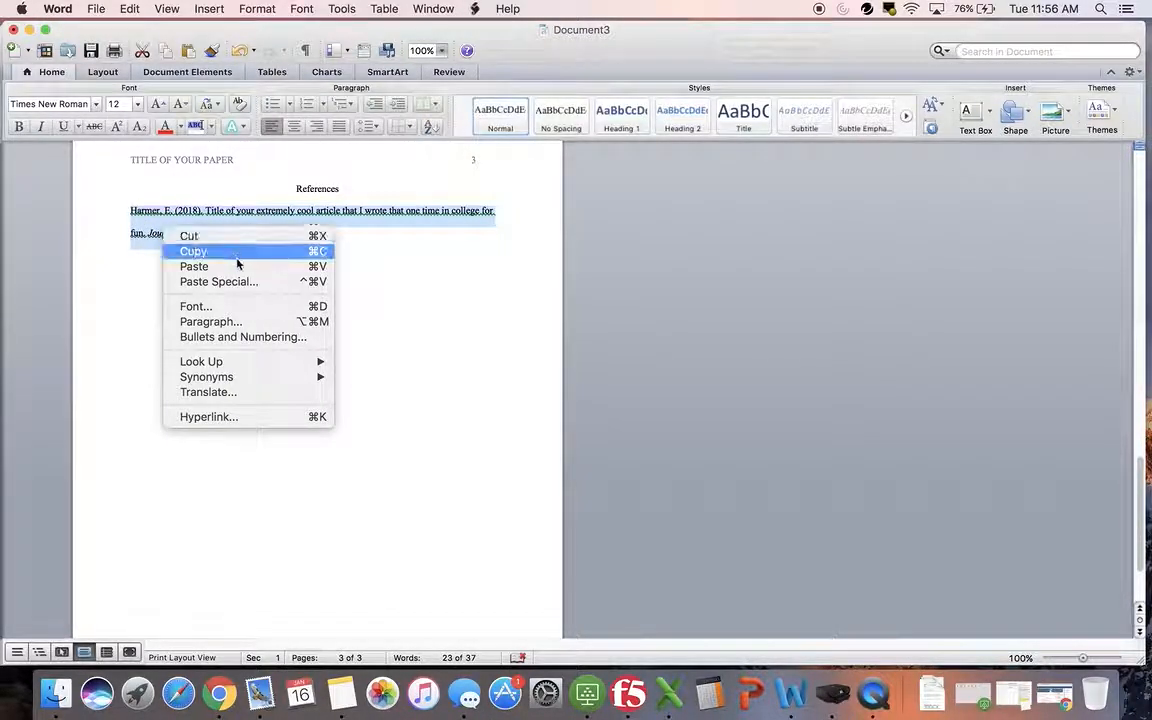
pyautogui.click(256, 323)
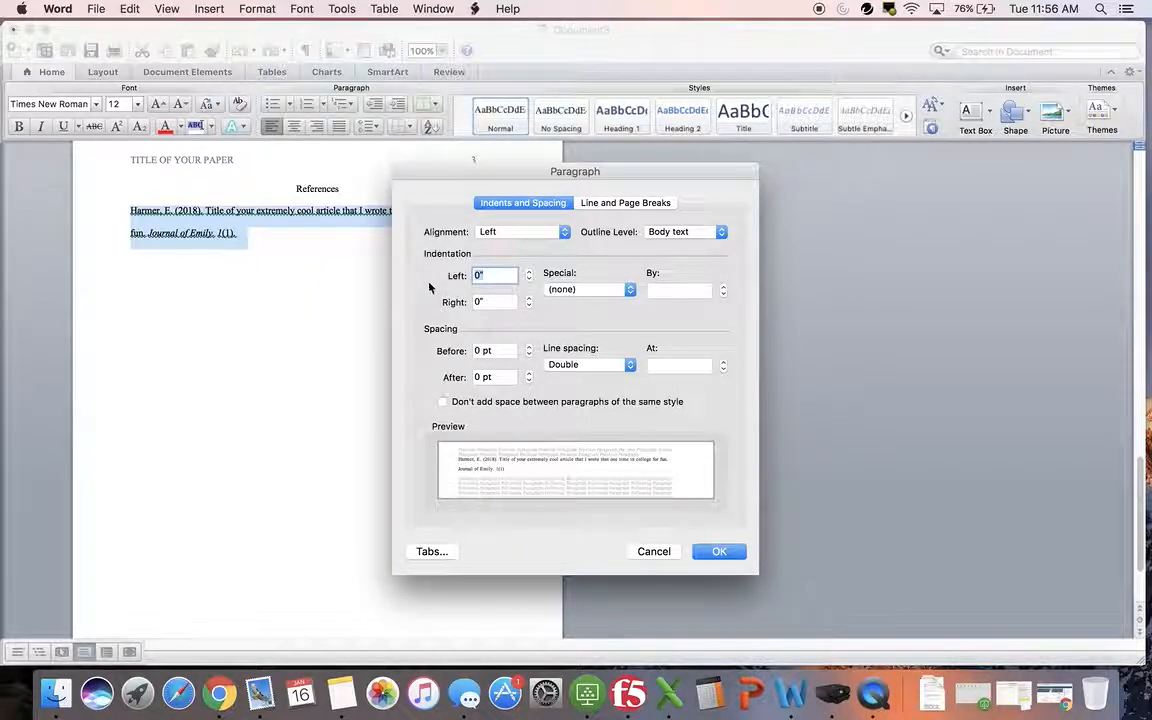
pyautogui.click(592, 289)
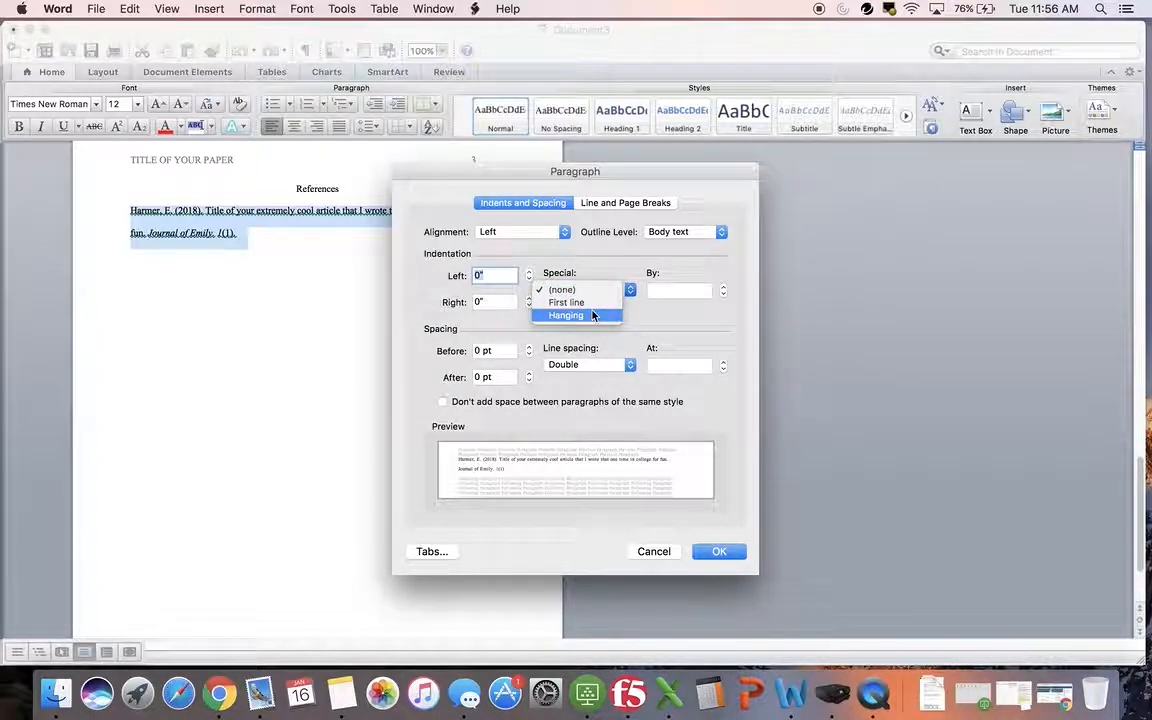
pyautogui.click(592, 315)
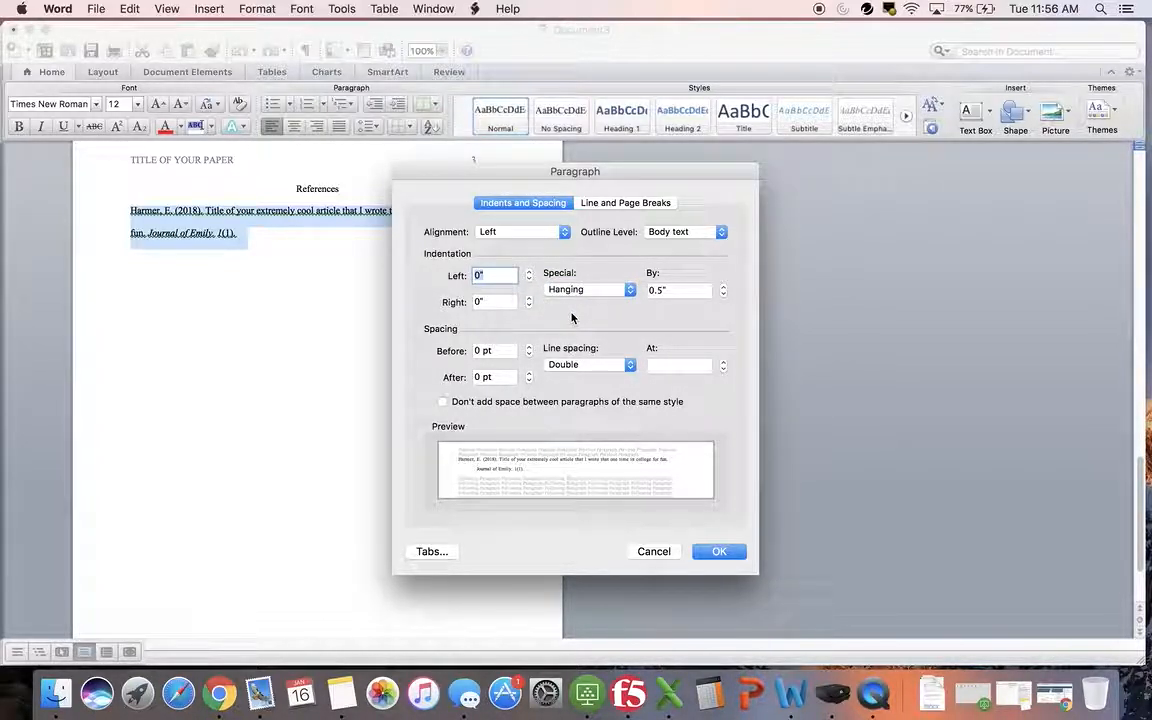
pyautogui.click(720, 553)
pyautogui.click(247, 292)
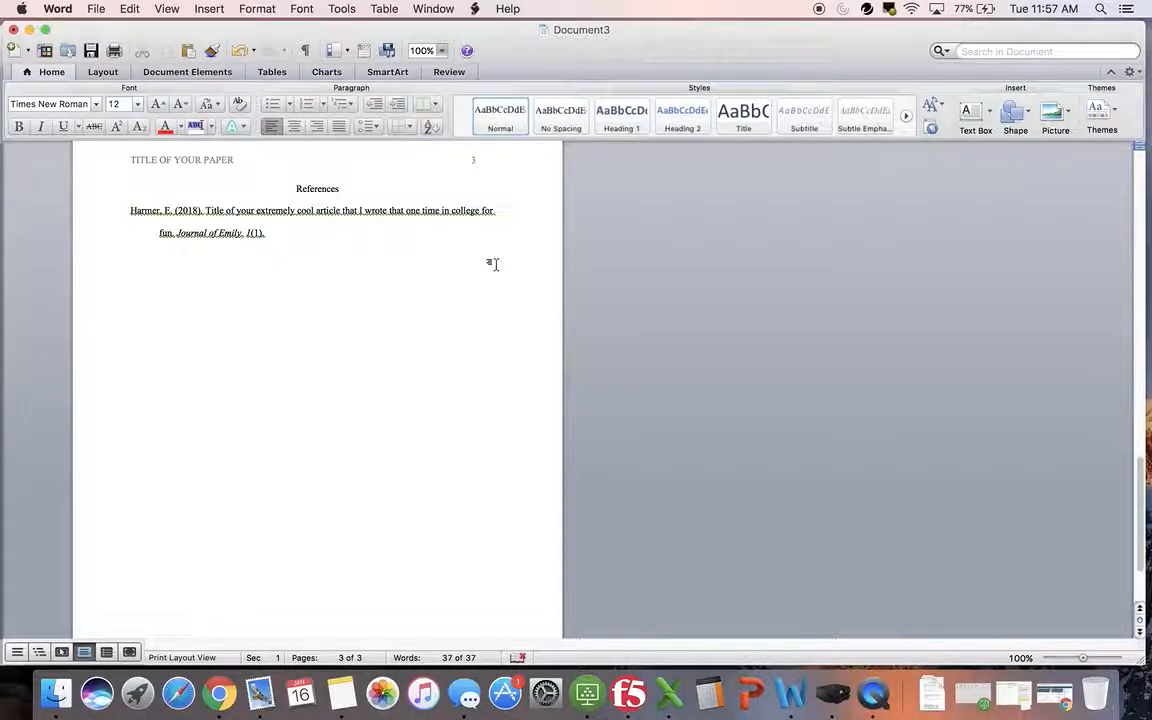
# Select the whole reference entry again and open its paragraph settings
pyautogui.click(265, 238)
pyautogui.moveTo(265, 238); pyautogui.dragTo(116, 213)
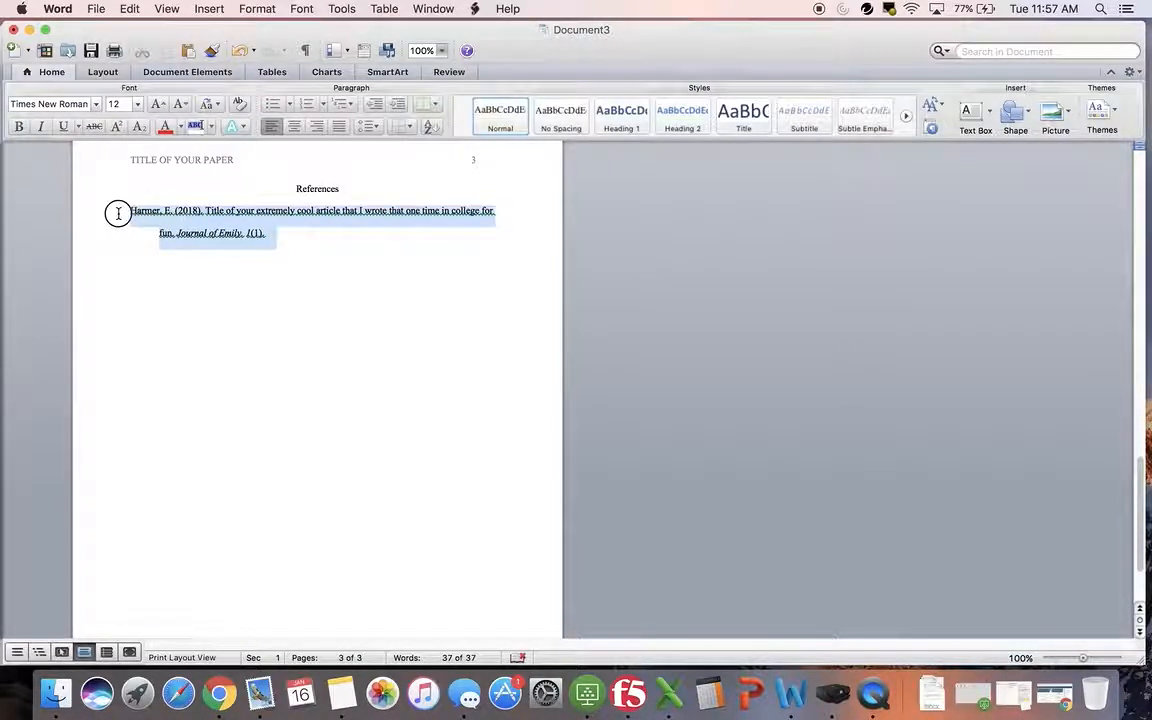
pyautogui.rightClick(238, 212)
pyautogui.click(291, 306)
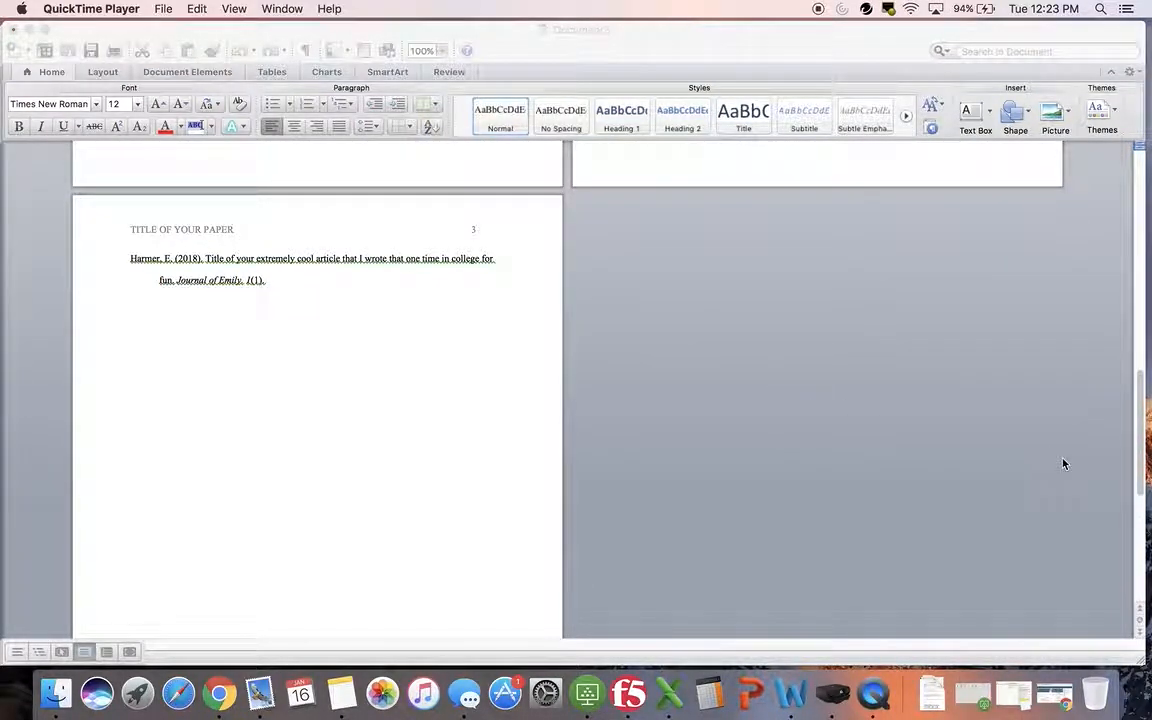
# Save the document to the Desktop as APATEMPLATE.docx in Word Document format
pyautogui.click(1138, 443)
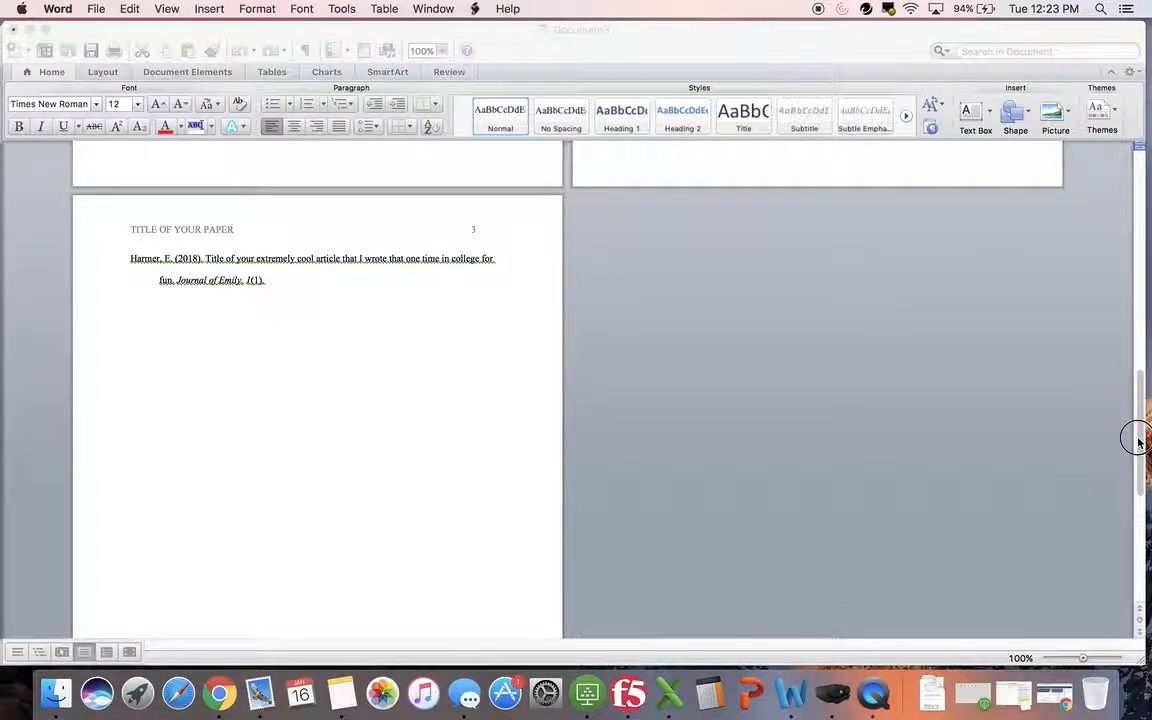
pyautogui.moveTo(1138, 443); pyautogui.dragTo(1138, 334)
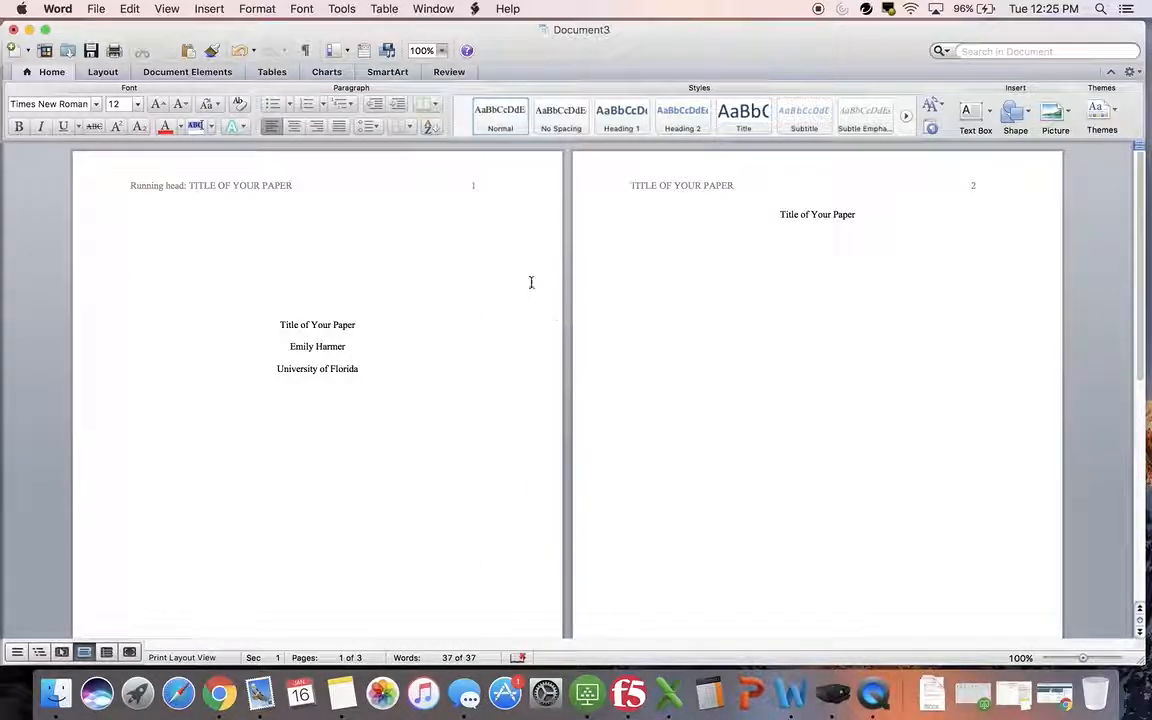
pyautogui.click(604, 333)
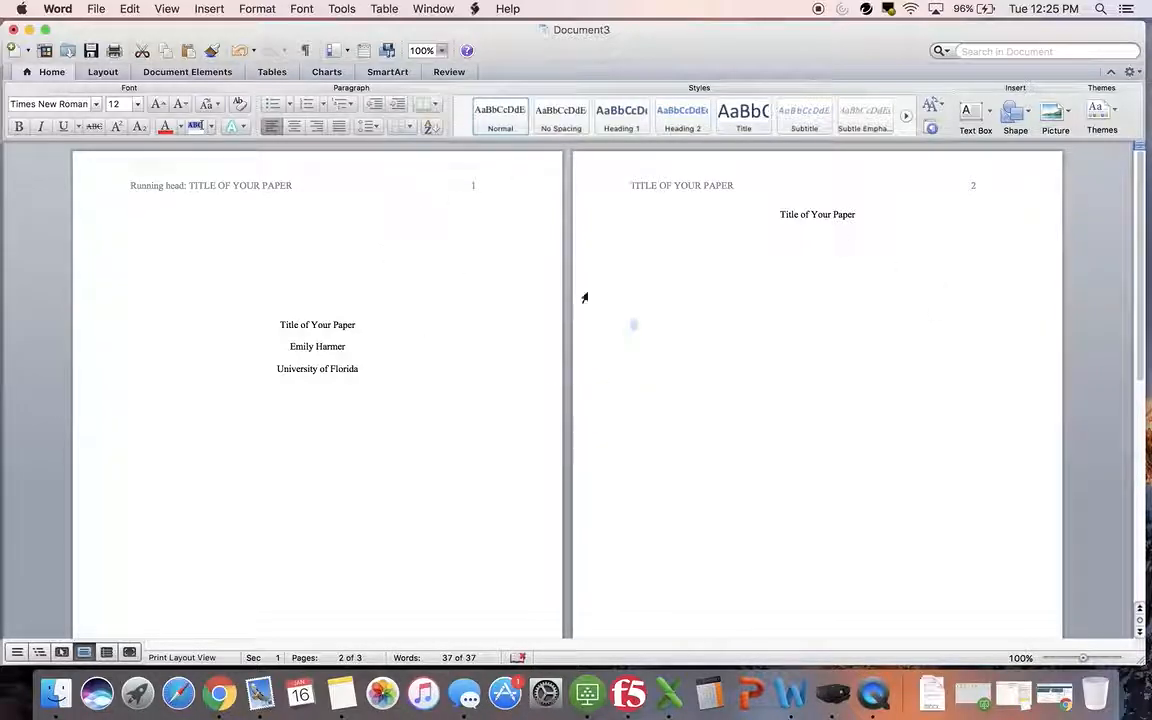
pyautogui.click(96, 10)
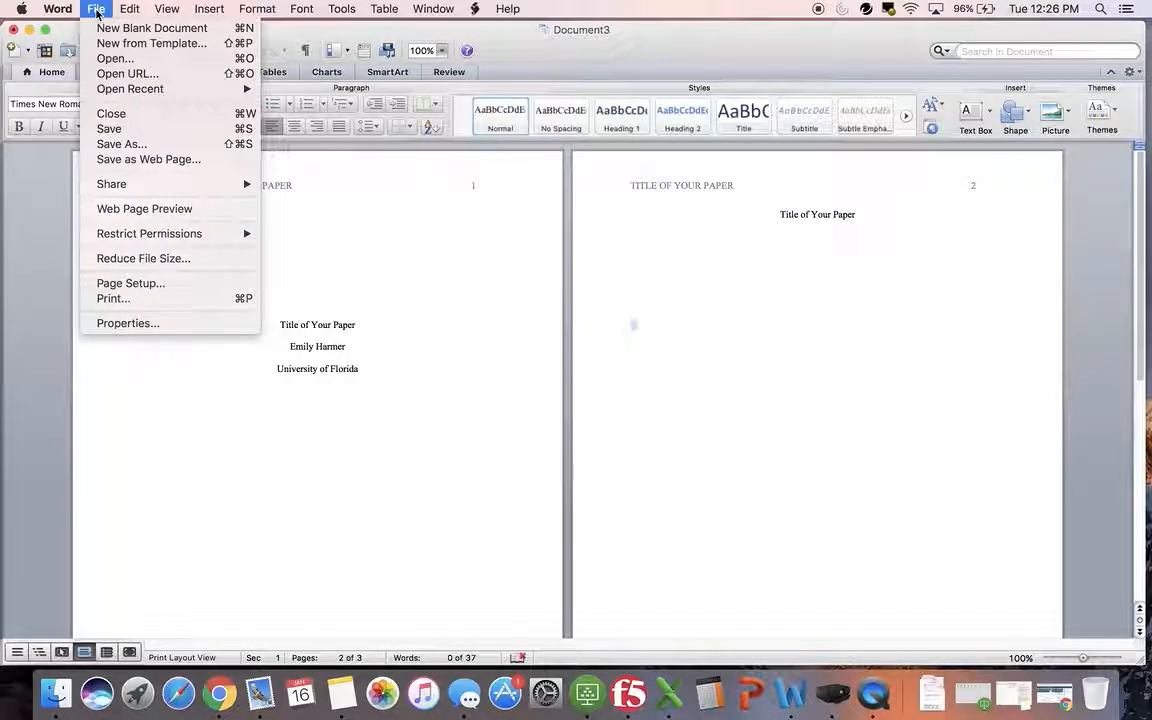
pyautogui.click(130, 144)
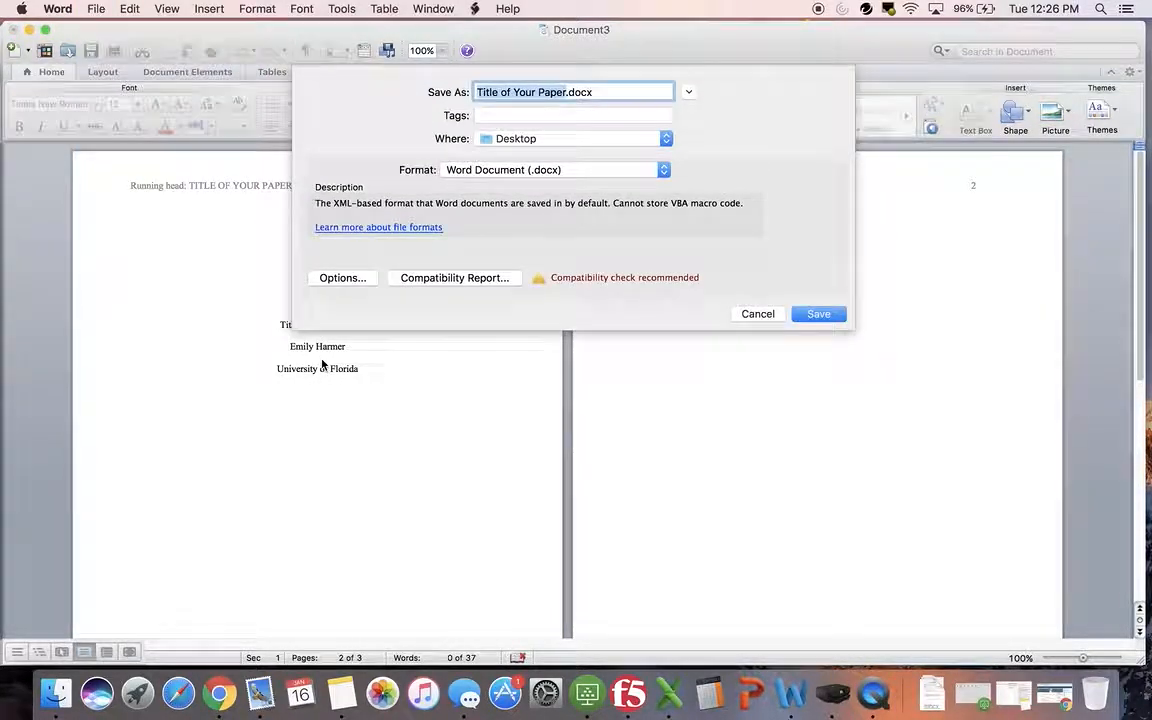
pyautogui.write('ARATEMPL')
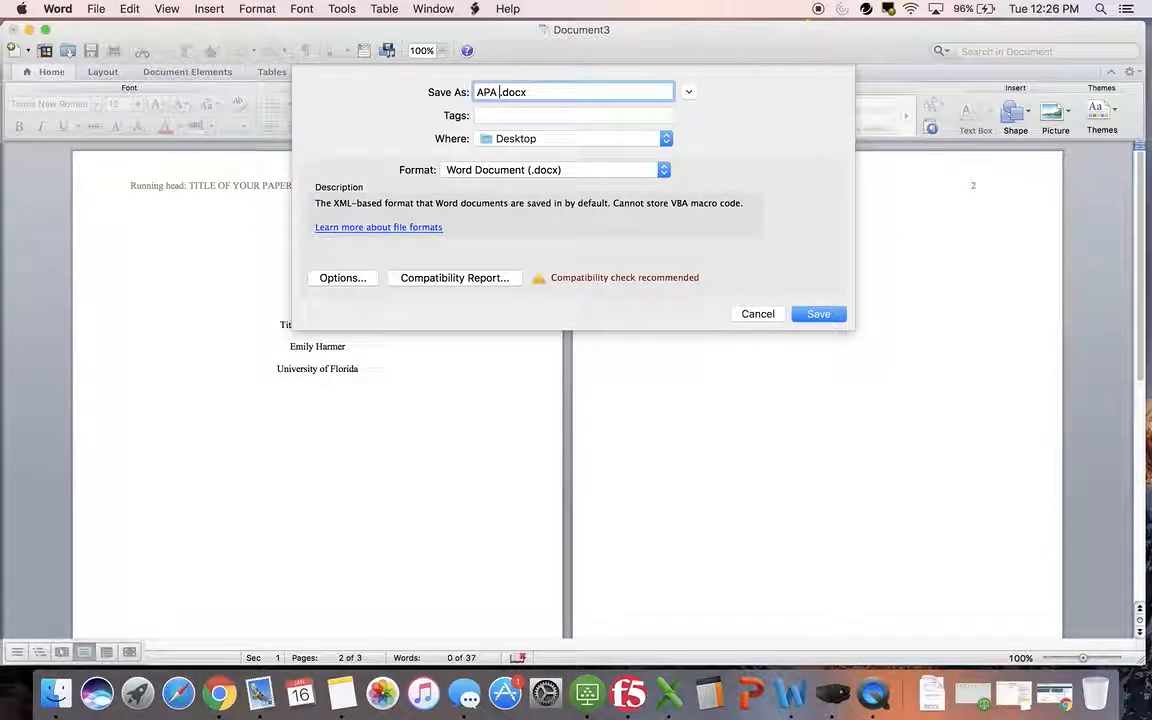
pyautogui.write('ATE')
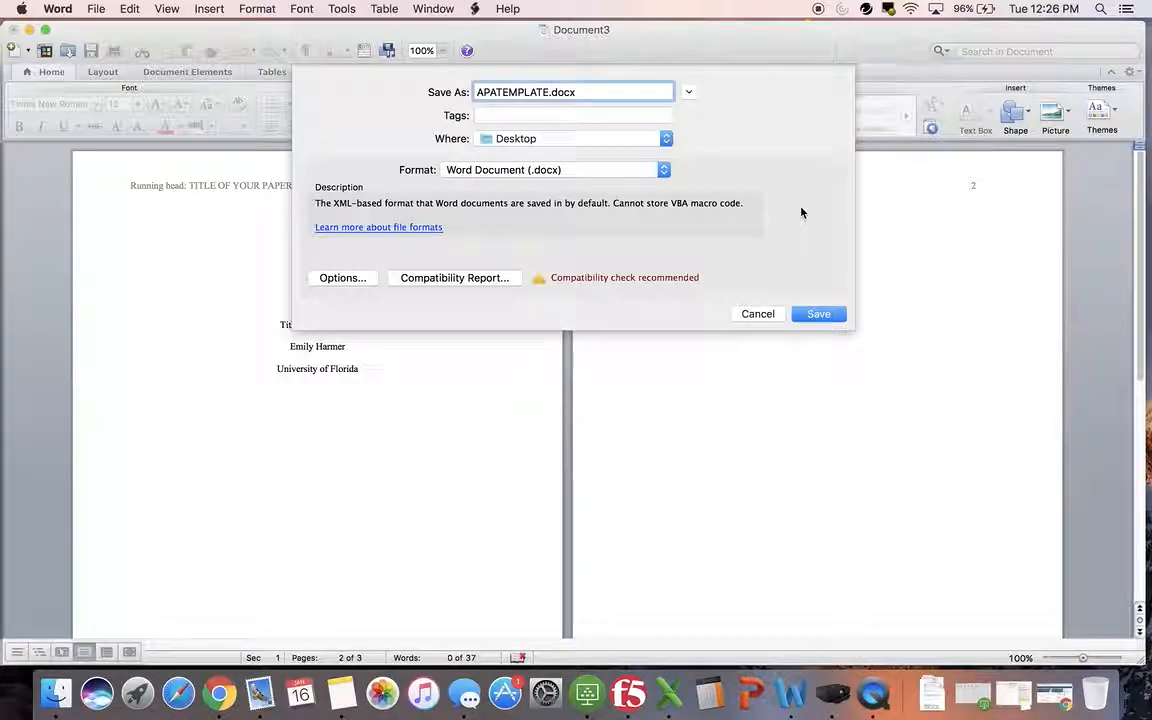
pyautogui.click(818, 313)
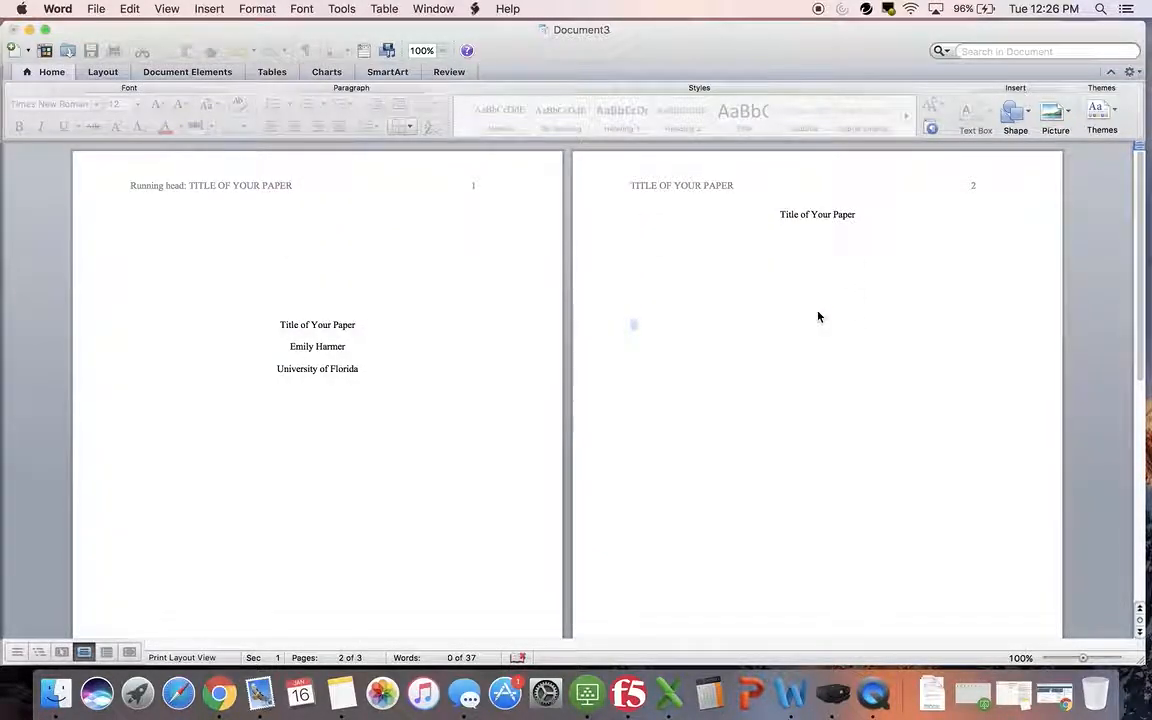